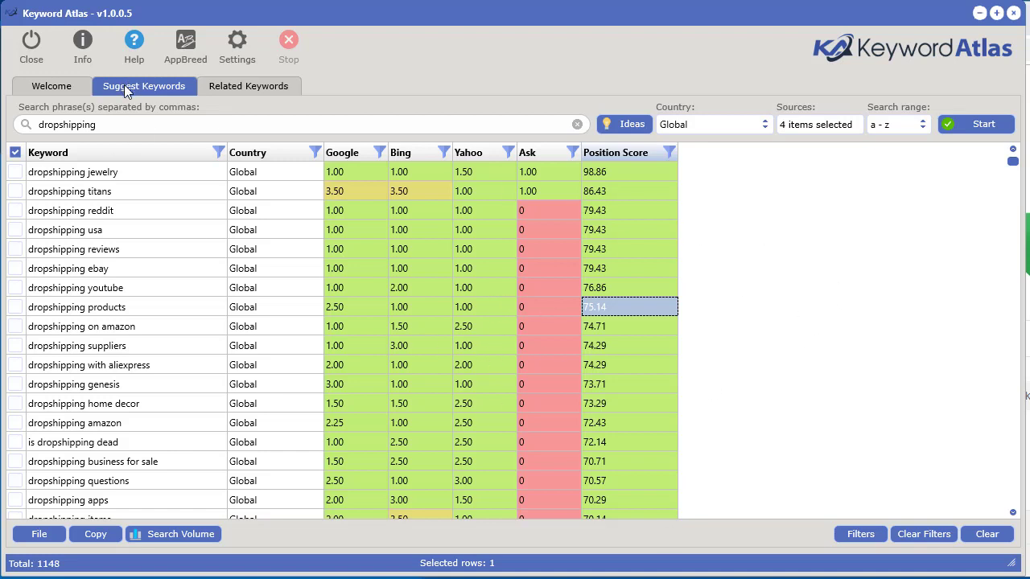
Step: Check the Related Keywords tab, return to Suggest Keywords, and open the Search Volume dialog
click(263, 84)
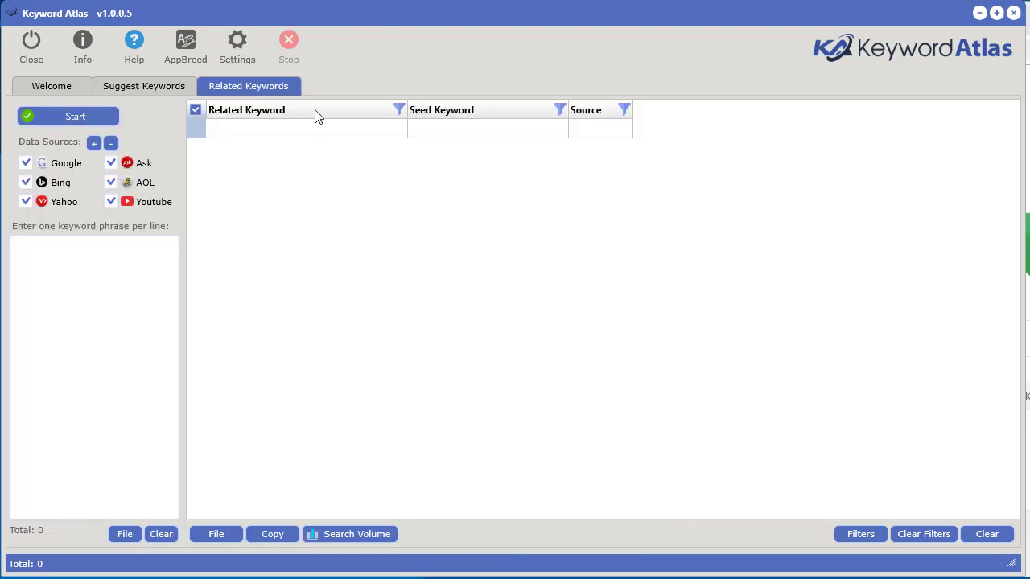
click(140, 86)
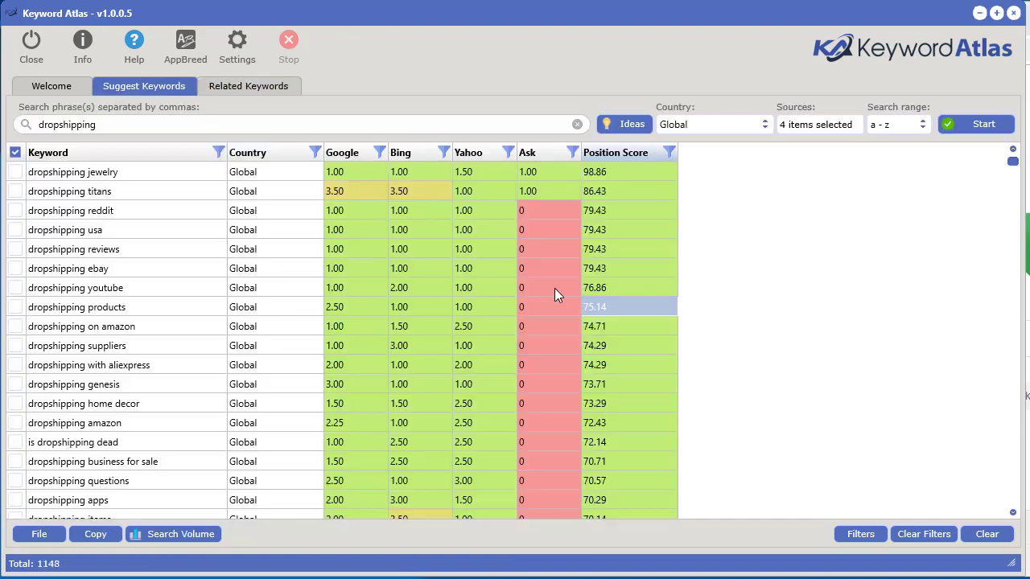
click(173, 536)
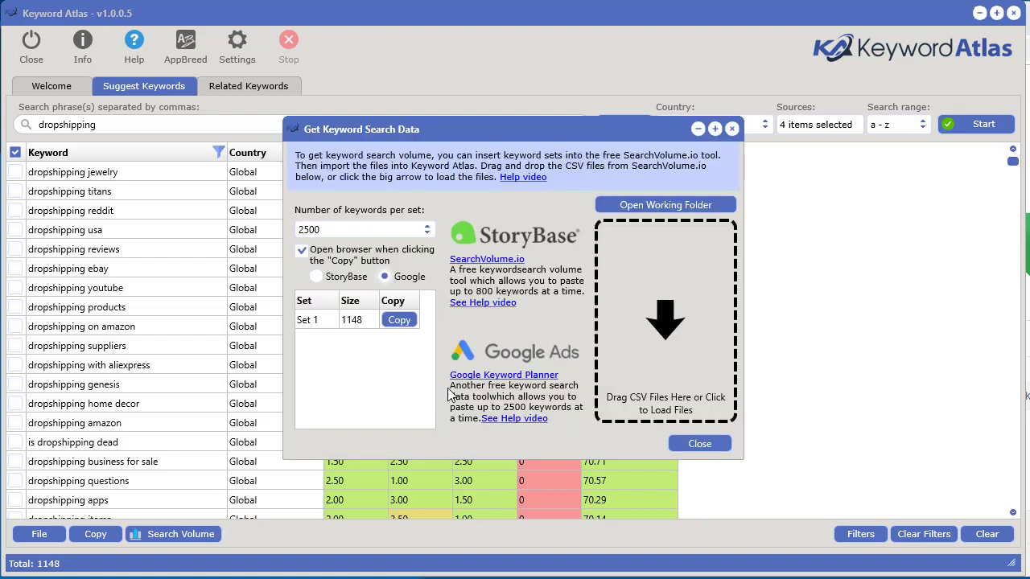
Step: Move the search data dialog aside, select StoryBase as source, and show the keywords-per-set choices
drag(554, 129, 323, 109)
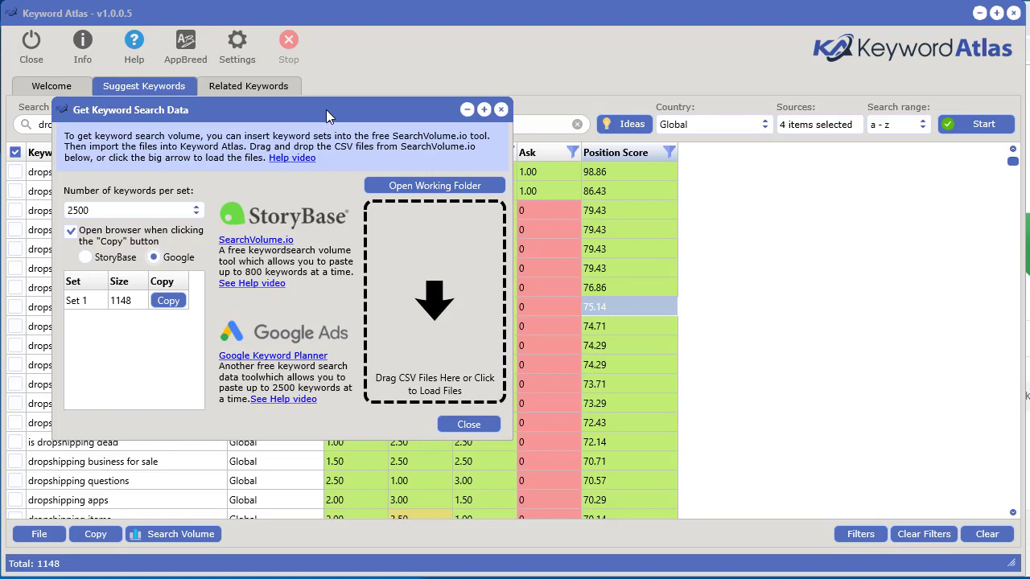
drag(326, 110, 310, 117)
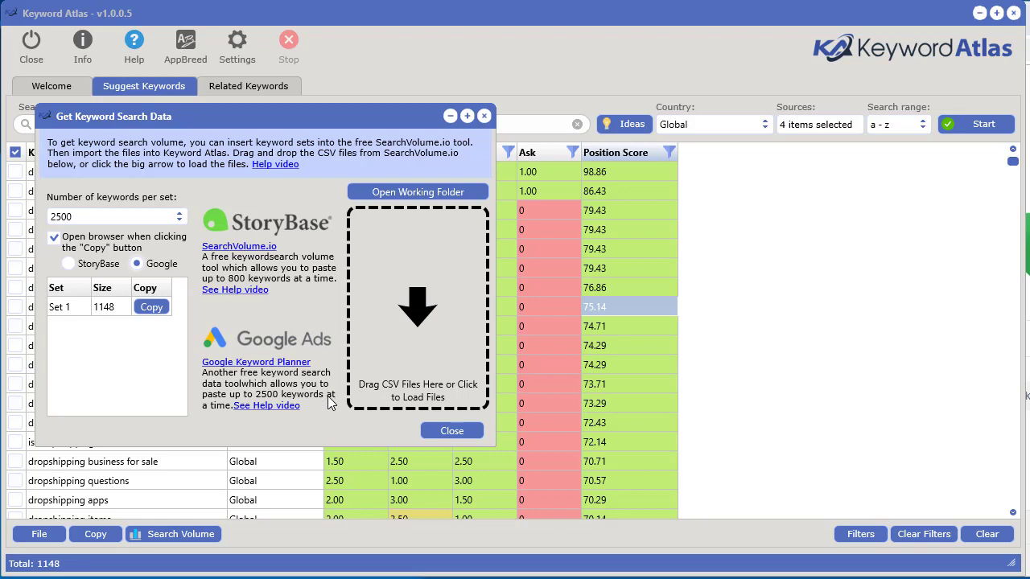
click(82, 267)
click(94, 218)
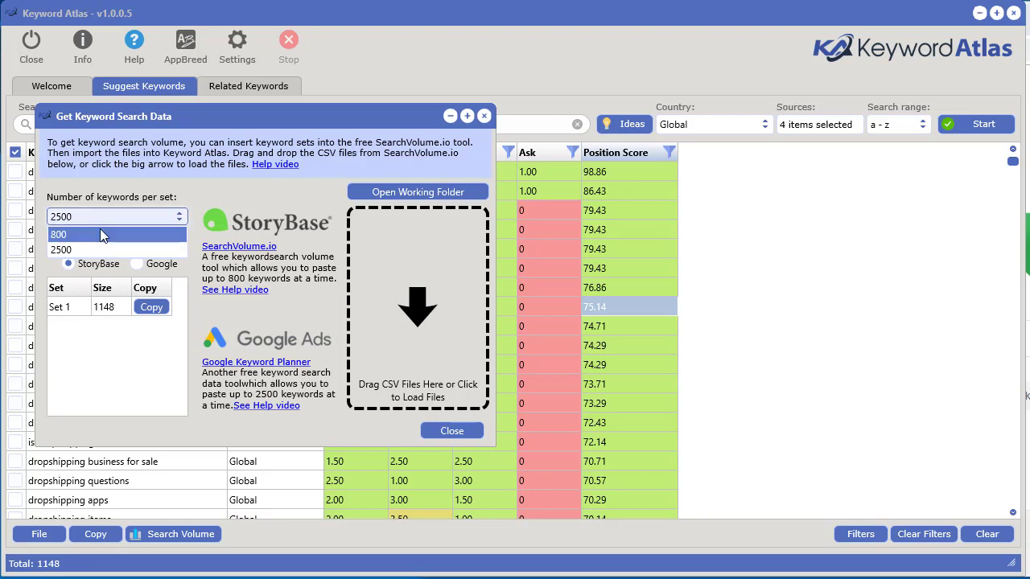
Step: Set 800 keywords per set to get sets of 800 and 347, keeping StoryBase as source
click(89, 243)
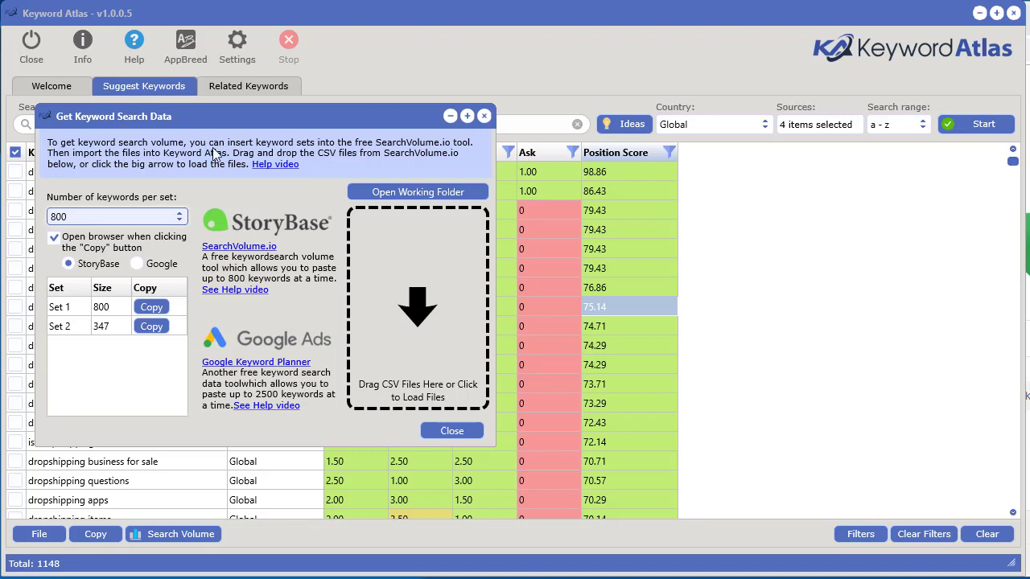
drag(214, 118, 271, 116)
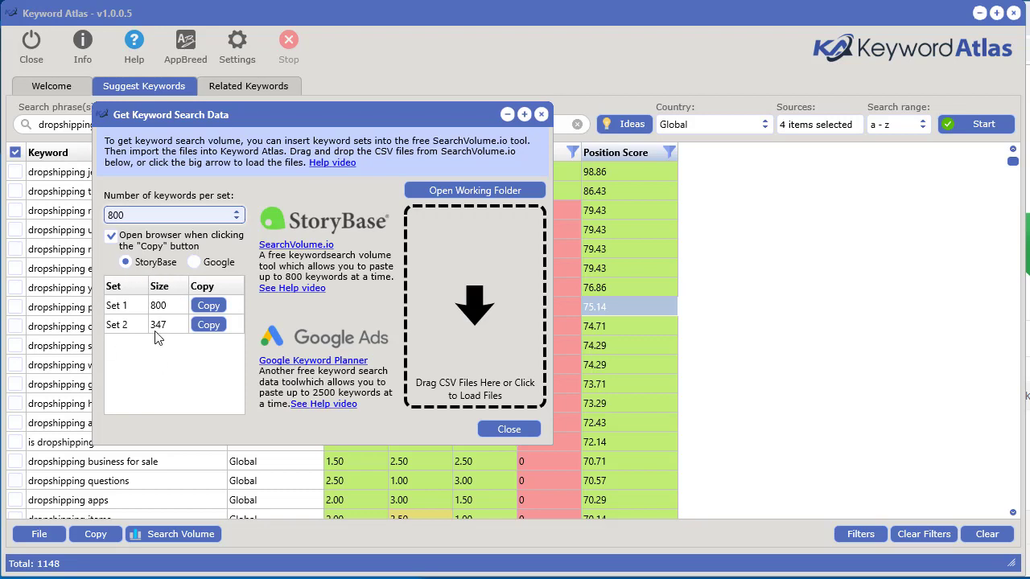
drag(325, 112, 261, 124)
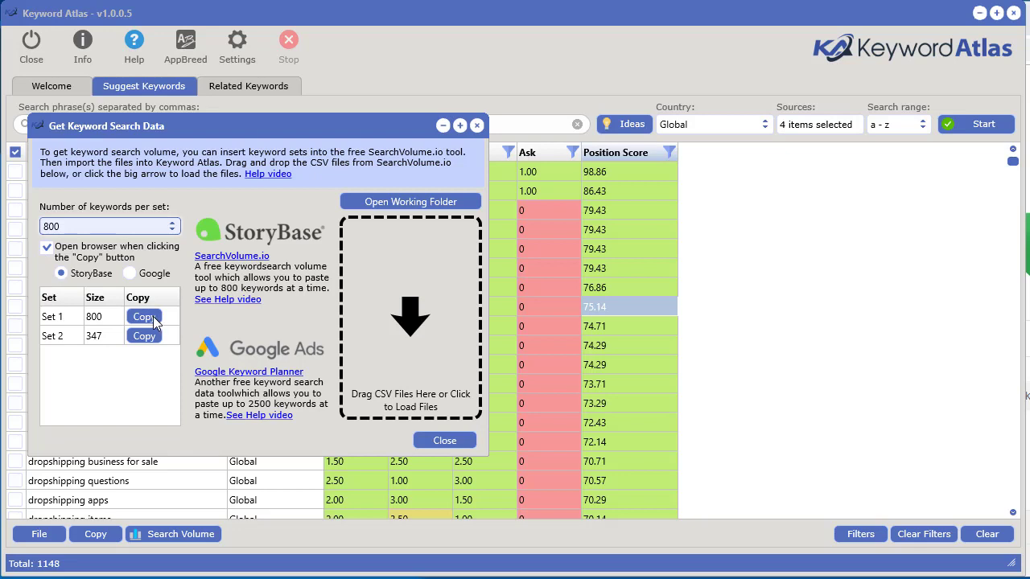
click(135, 275)
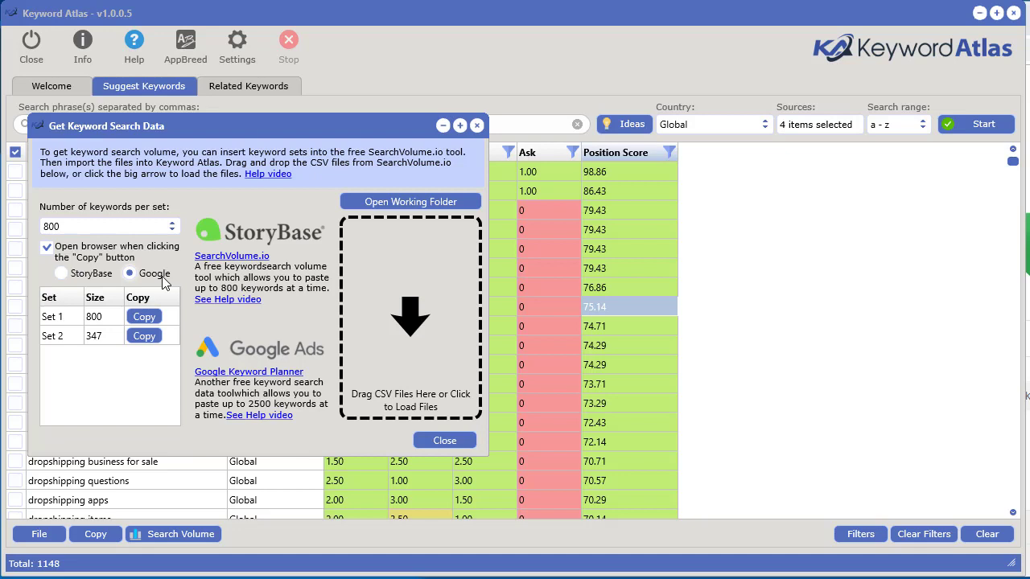
click(88, 276)
Step: Paste Set 1's keywords into SearchVolume.io and submit them for monthly search volumes
click(138, 316)
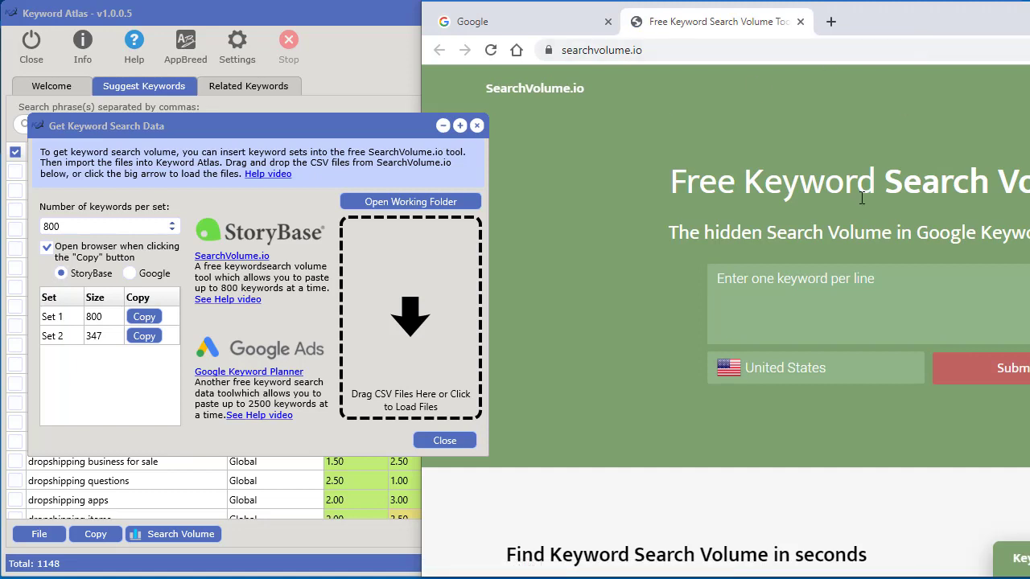
right_click(731, 280)
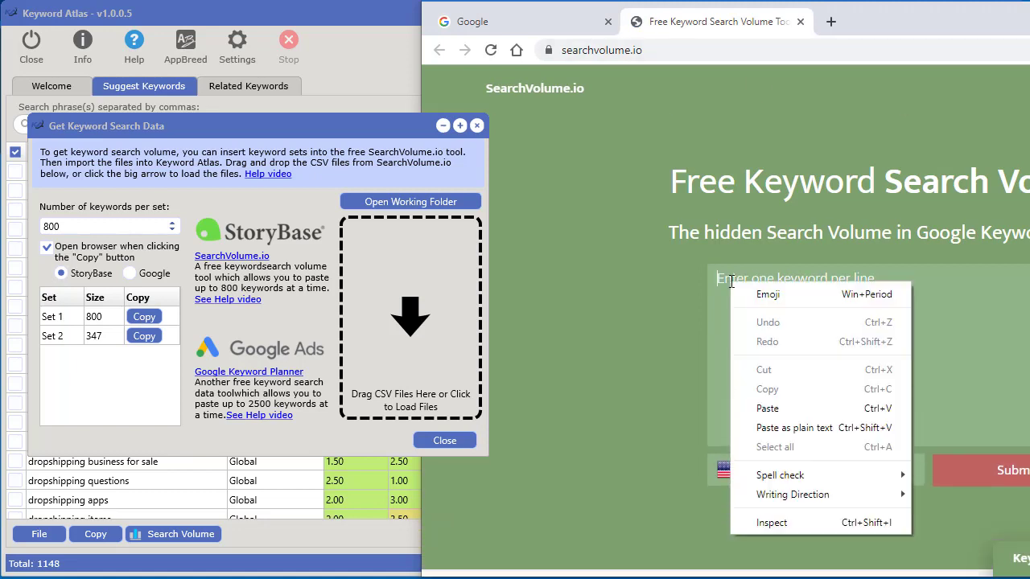
click(763, 404)
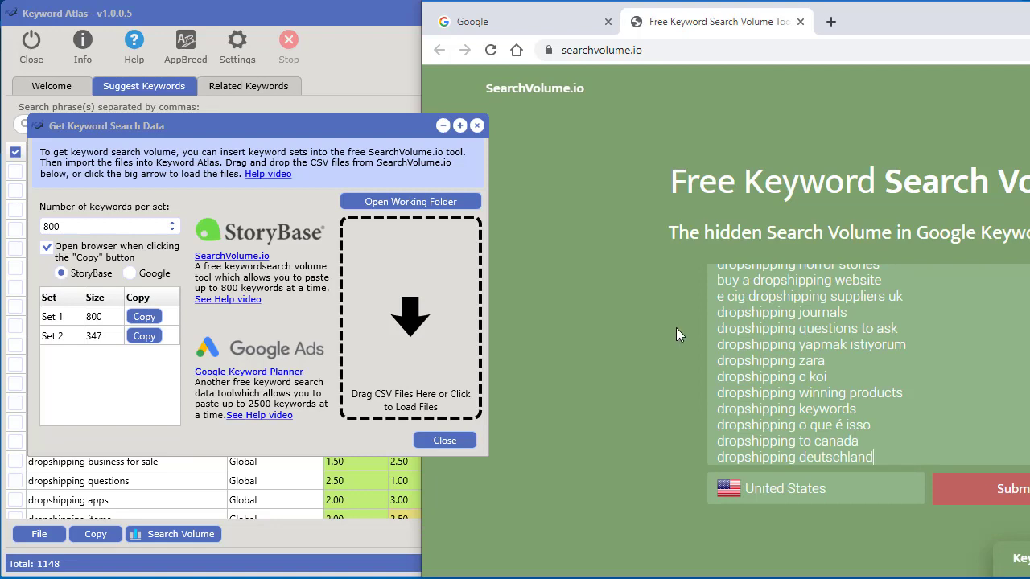
scroll(644, 326, down, 1)
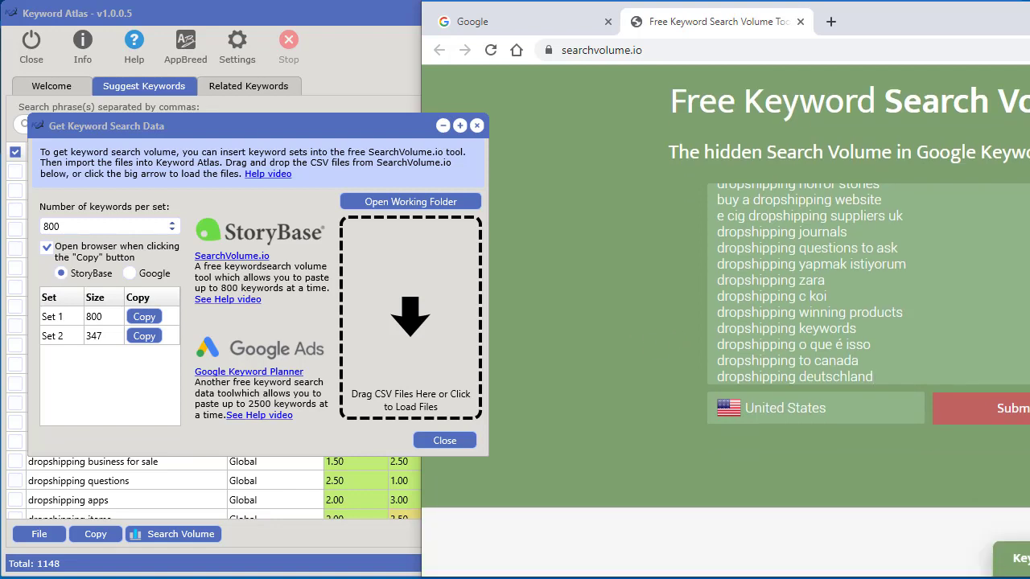
drag(956, 28, 785, 24)
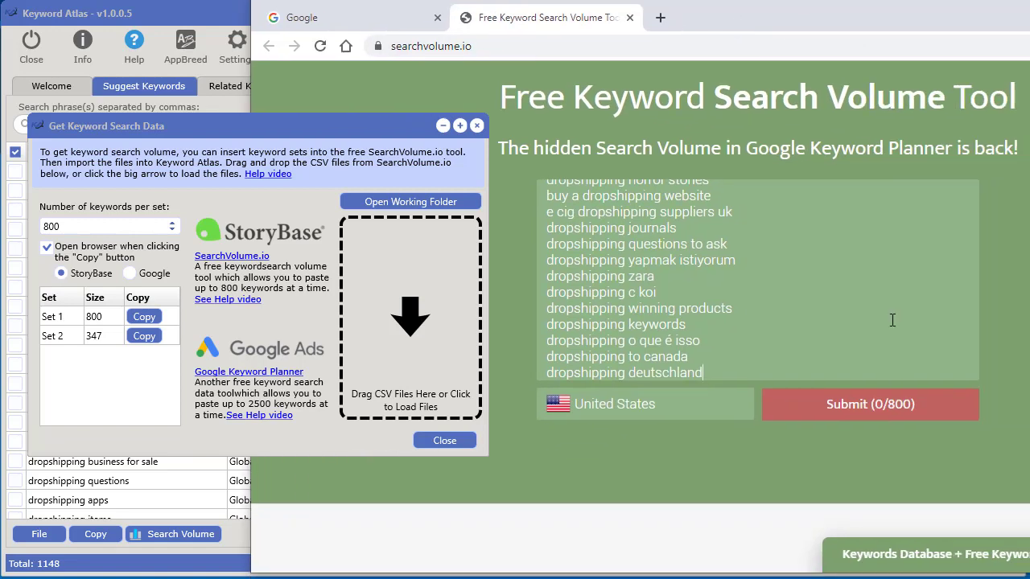
click(873, 402)
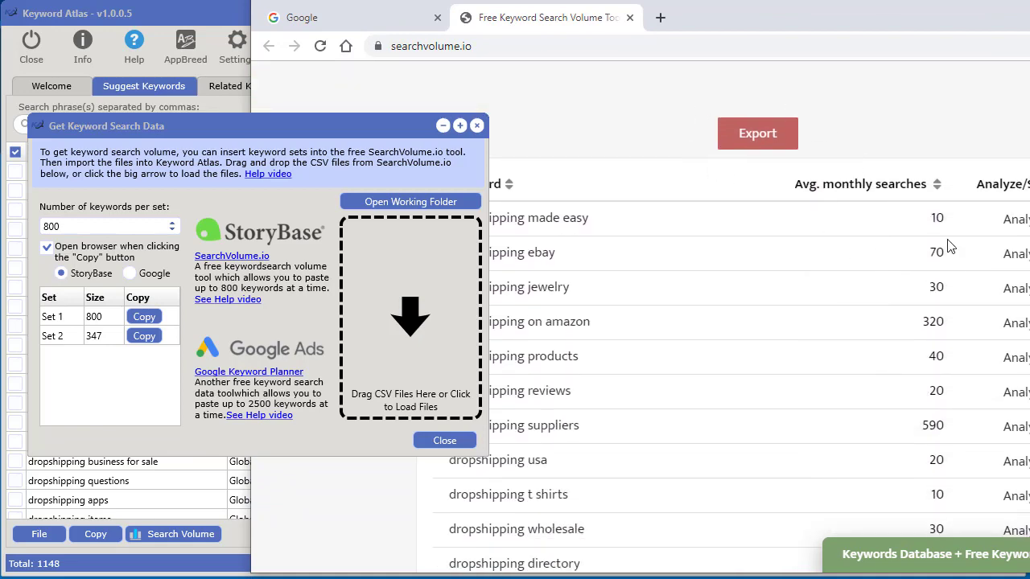
click(753, 134)
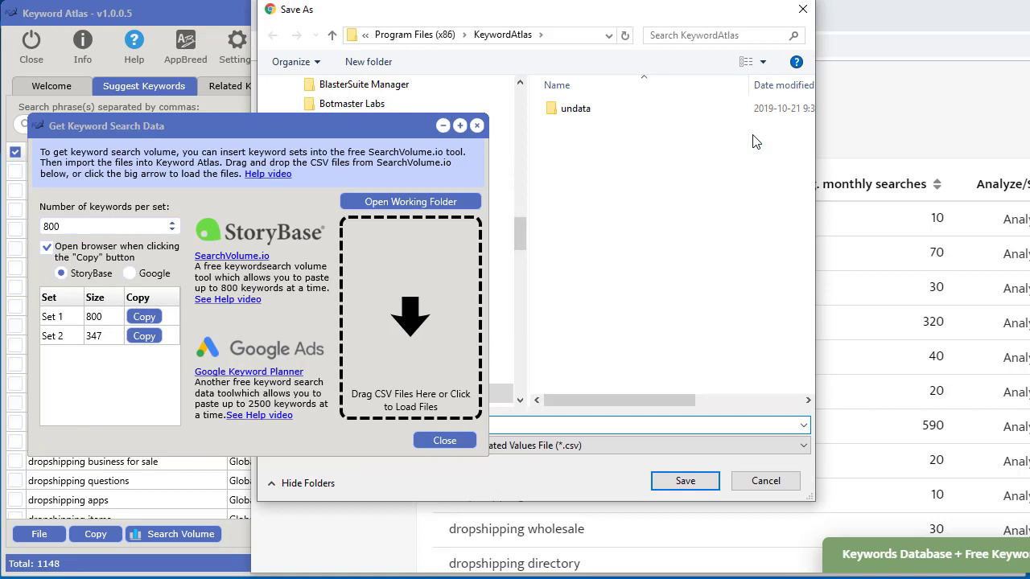
Step: Position the export.csv Save As dialog in the KeywordAtlas folder, then bring Keyword Atlas forward
drag(568, 14, 802, 45)
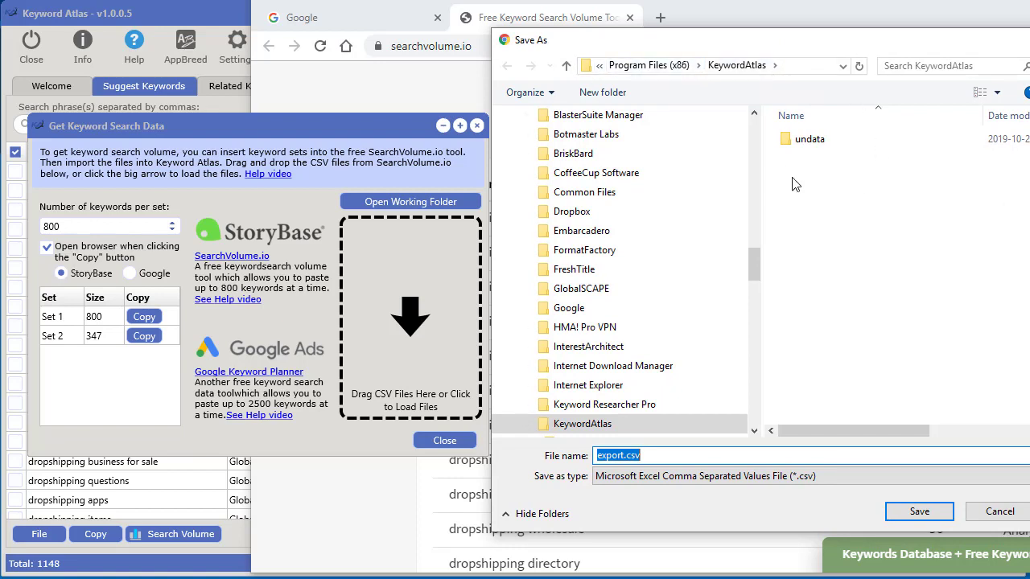
drag(760, 199, 691, 198)
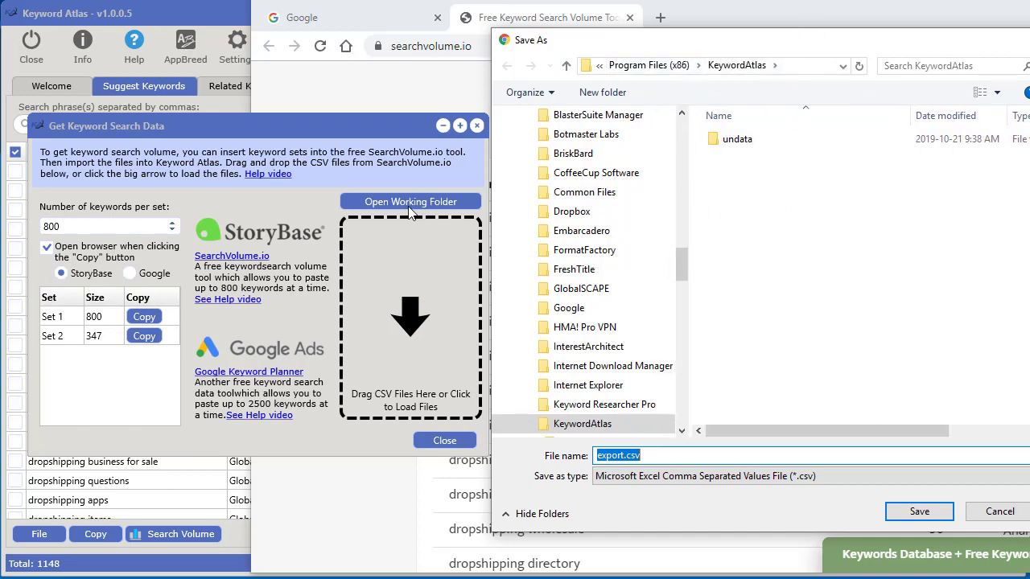
drag(357, 128, 338, 121)
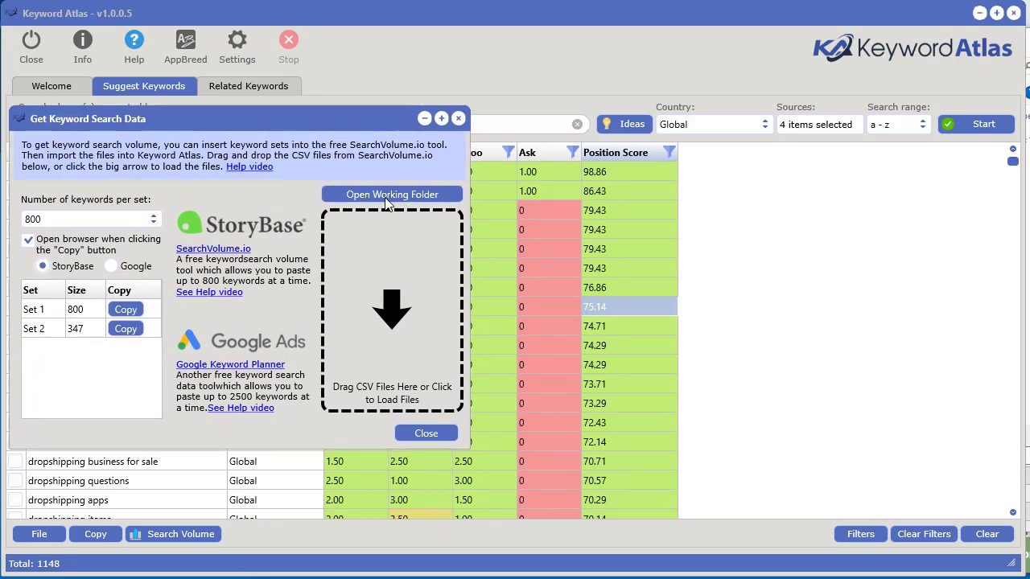
Step: Create a new folder named 'search volume' inside the KeywordAtlas folder
click(412, 196)
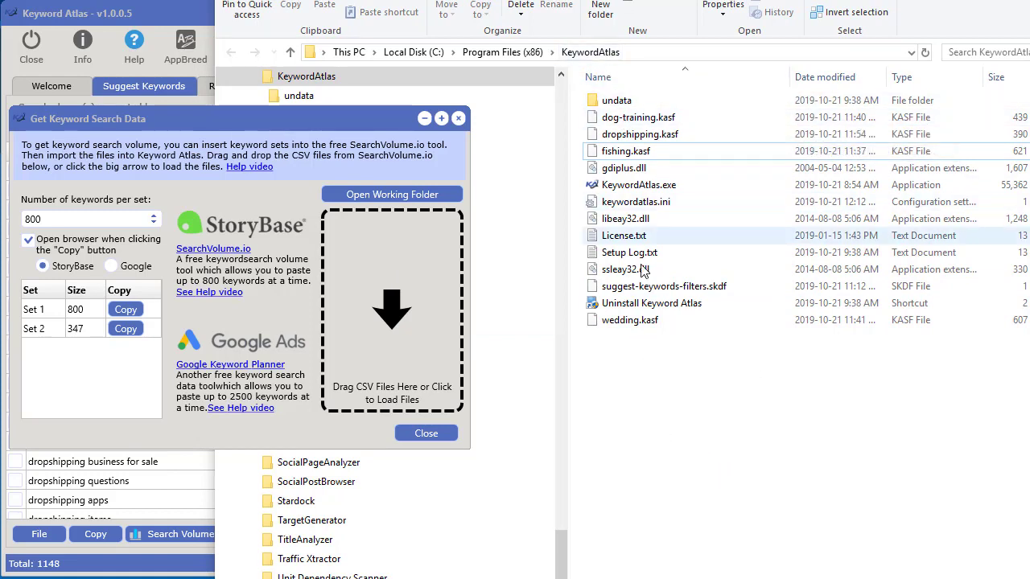
click(602, 7)
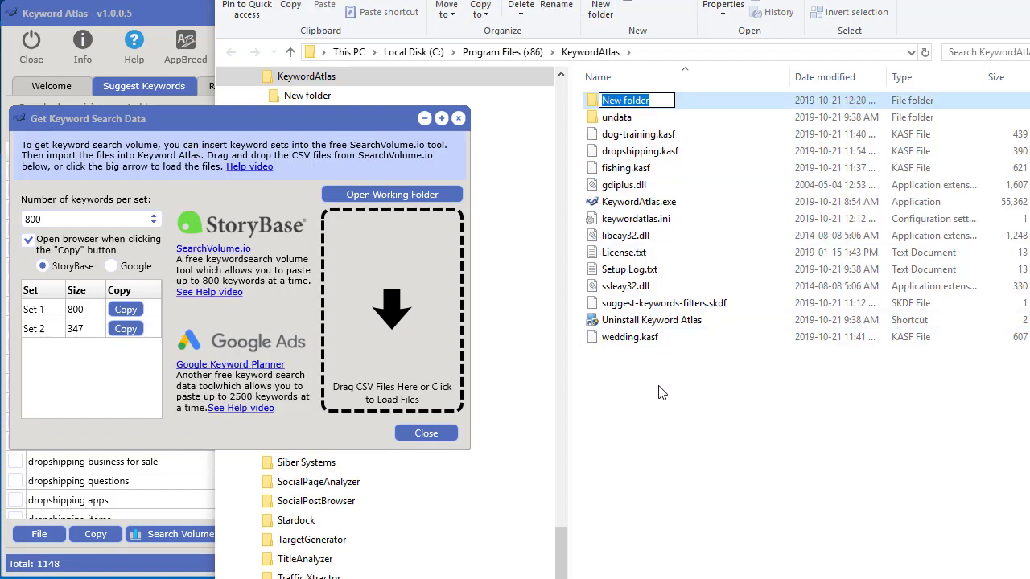
text(search vol)
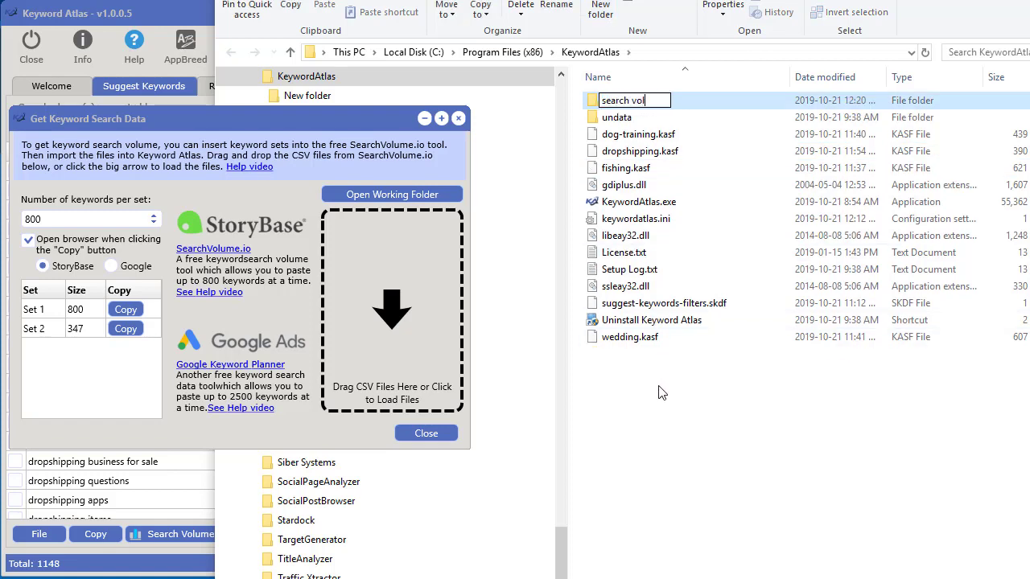
text(ume)
key(Return)
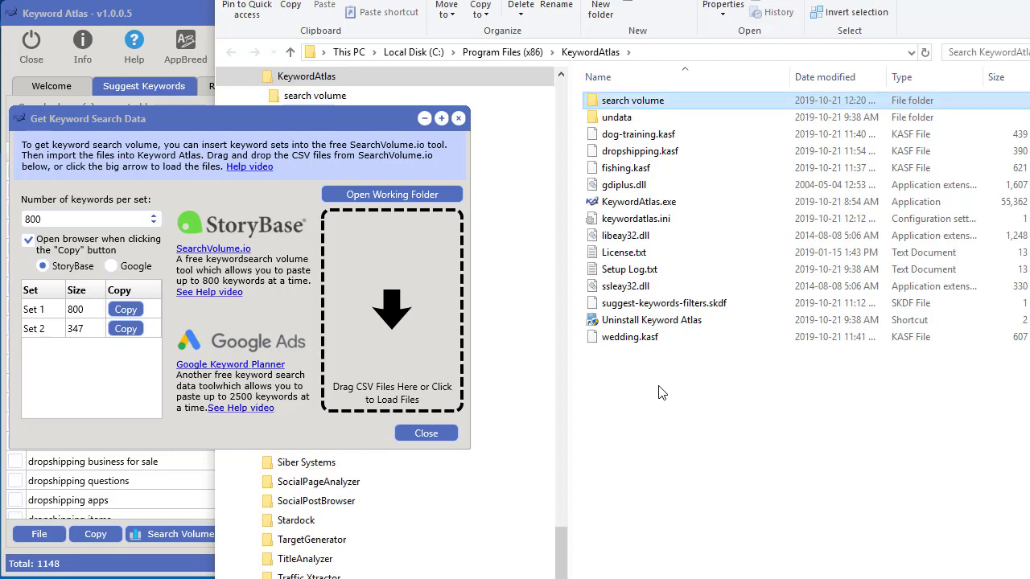
Step: Open the search volume folder and copy its path from the address bar
double_click(623, 101)
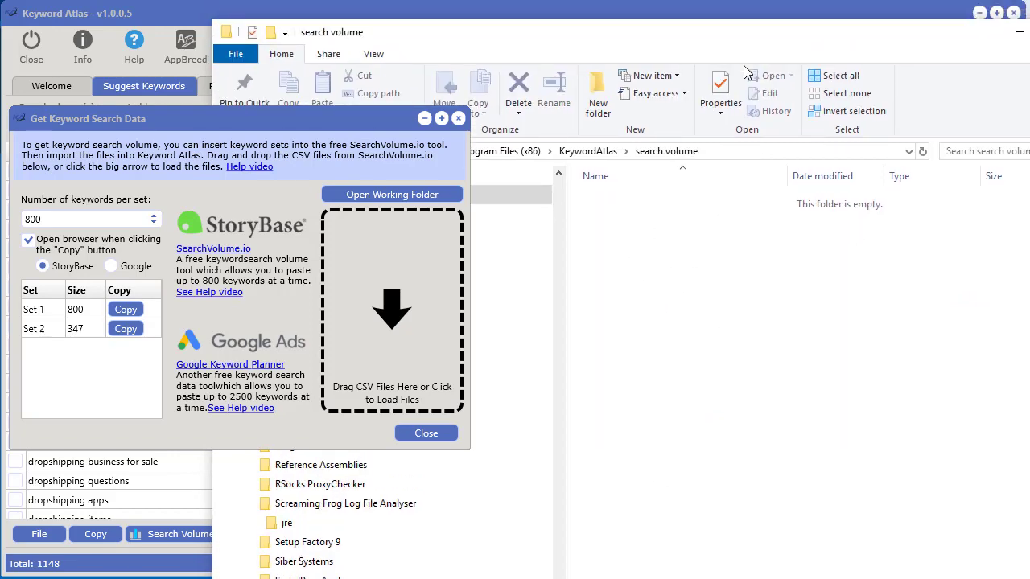
drag(754, 10, 771, 0)
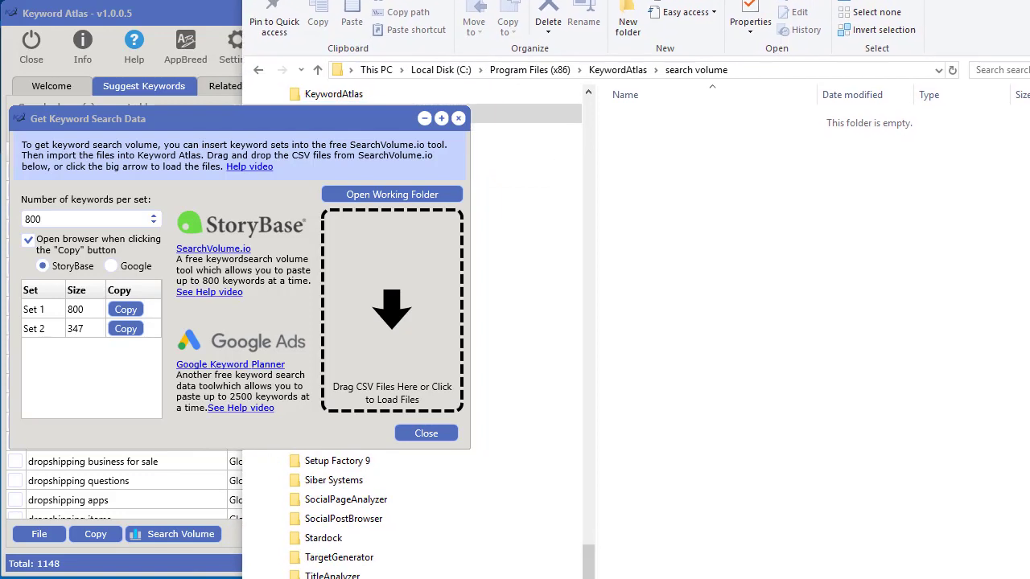
click(768, 70)
right_click(501, 70)
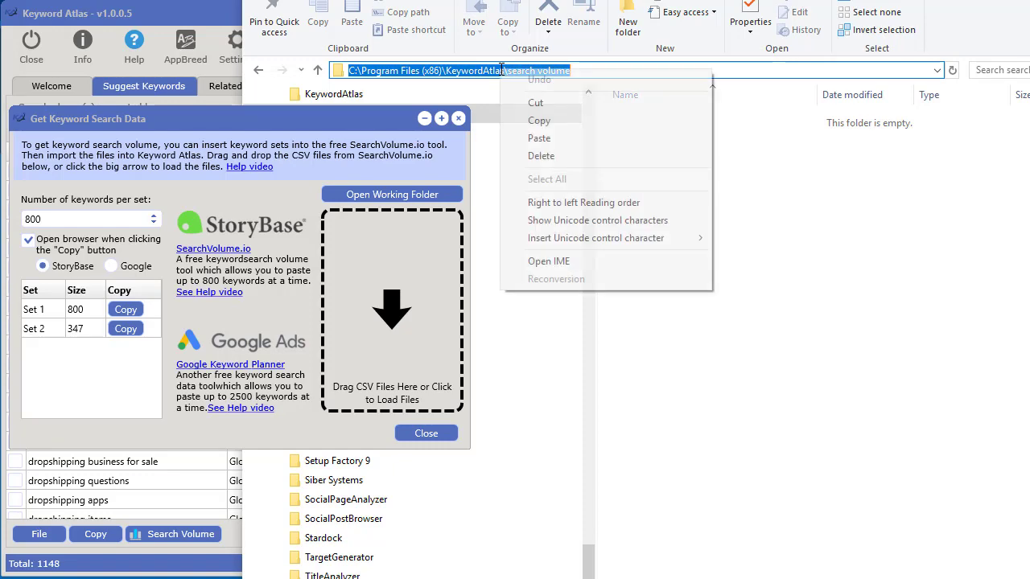
click(533, 119)
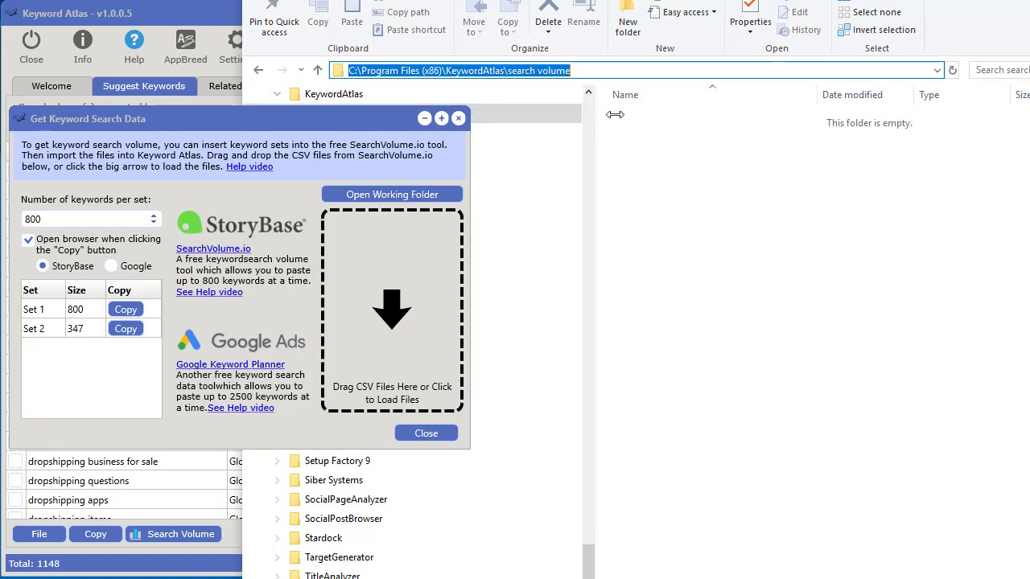
key(alt+Tab)
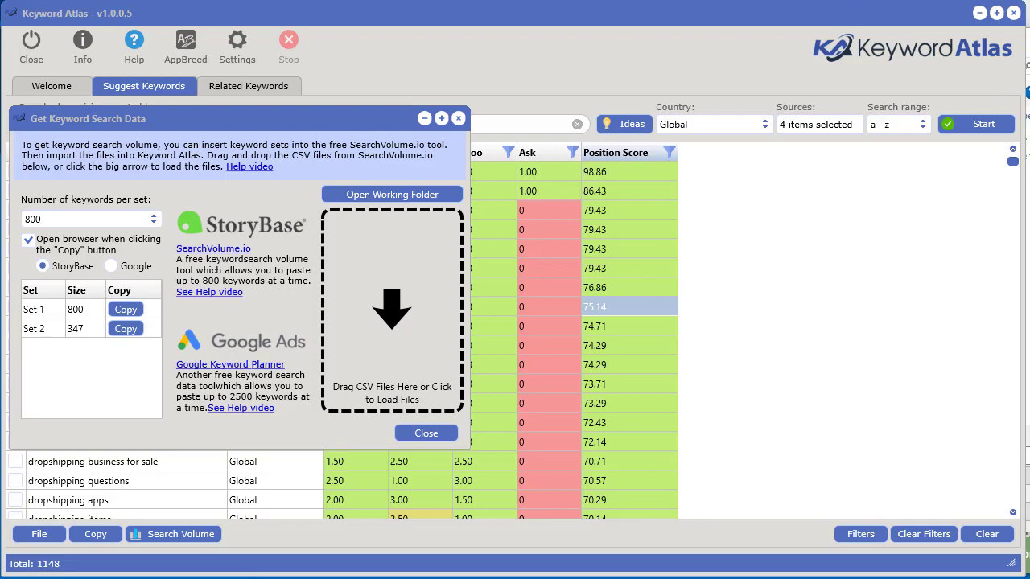
Step: Save export.csv into the search volume folder by pasting its path into Save As
key(alt+Tab)
drag(872, 35, 845, 26)
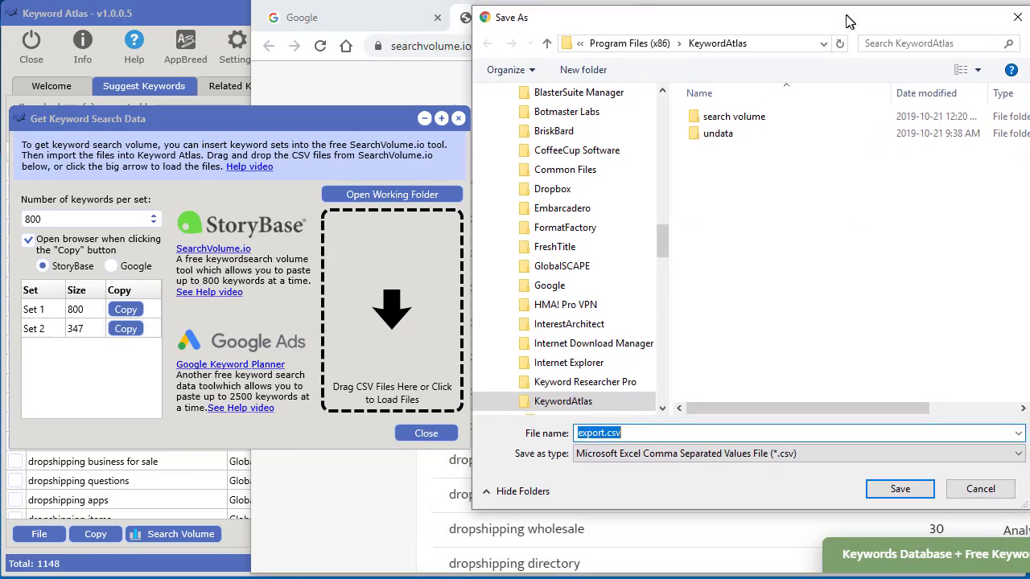
click(679, 54)
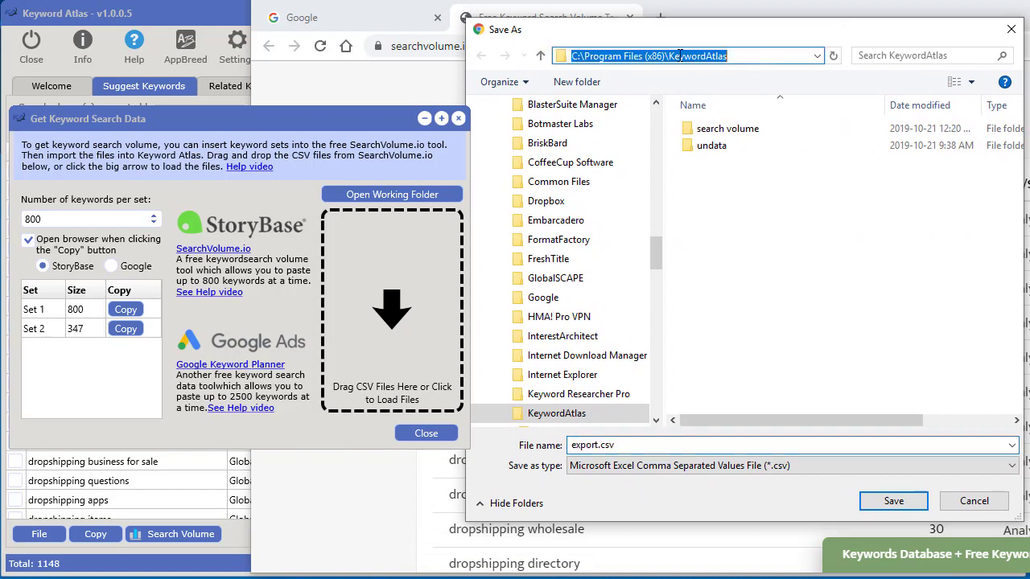
right_click(758, 56)
click(796, 125)
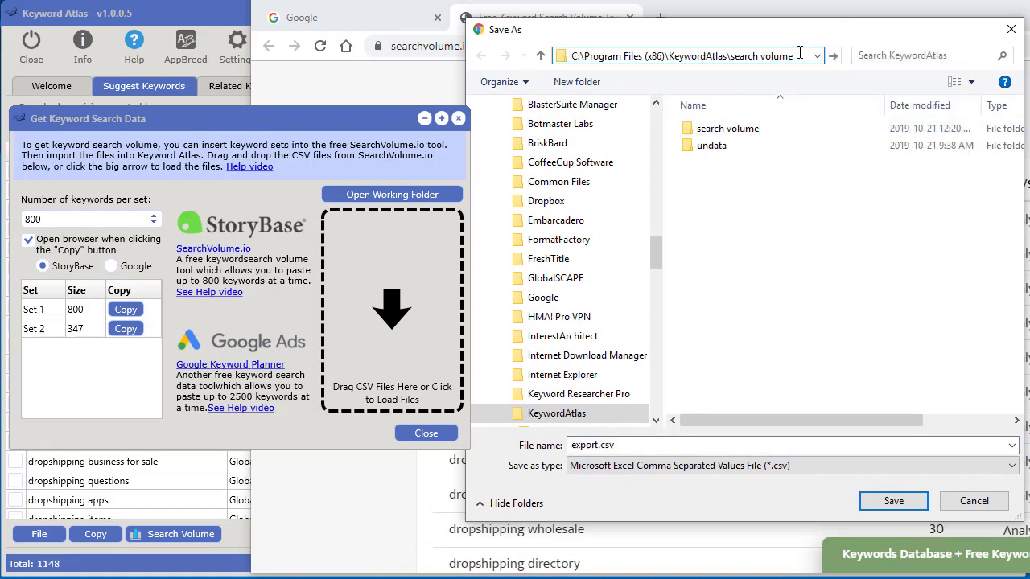
key(Return)
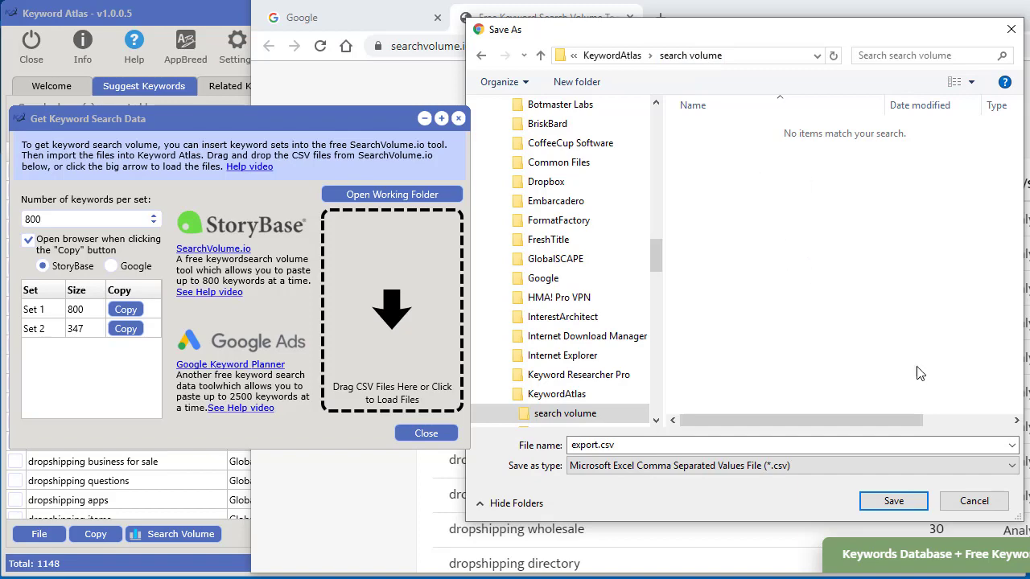
click(892, 502)
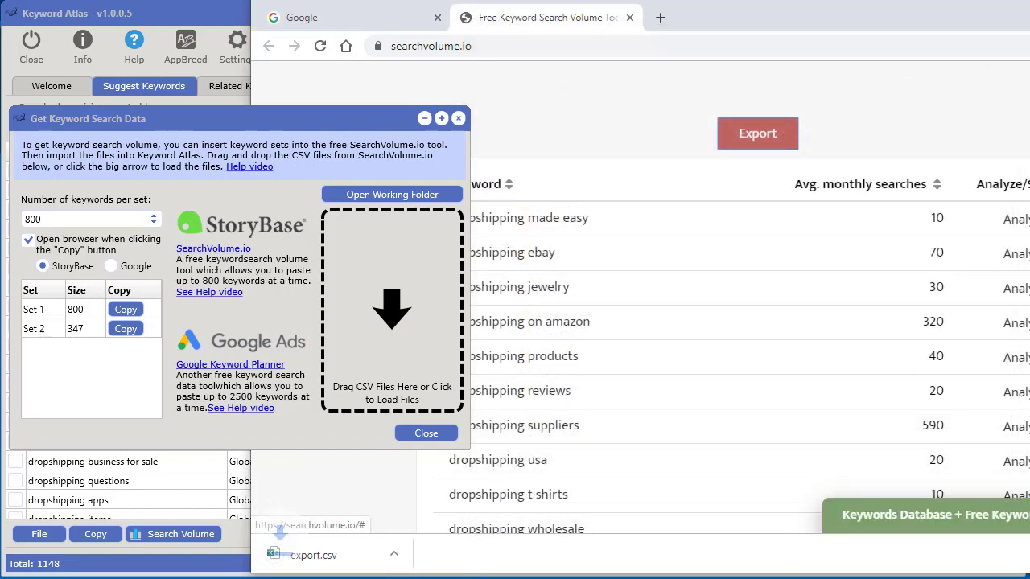
Step: Paste Set 2's 347 keywords into SearchVolume.io and submit them for lookup
click(122, 330)
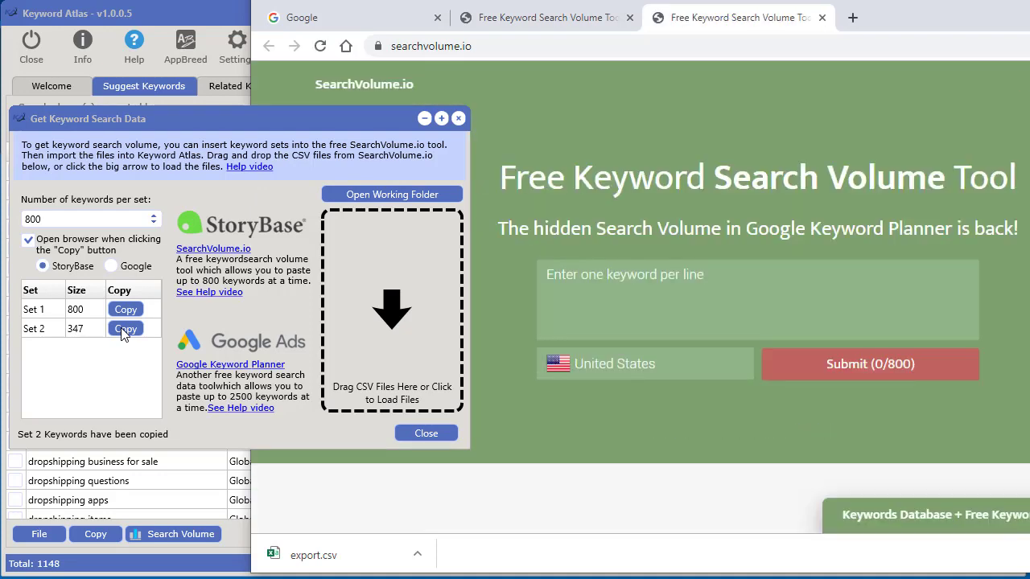
click(596, 290)
right_click(596, 291)
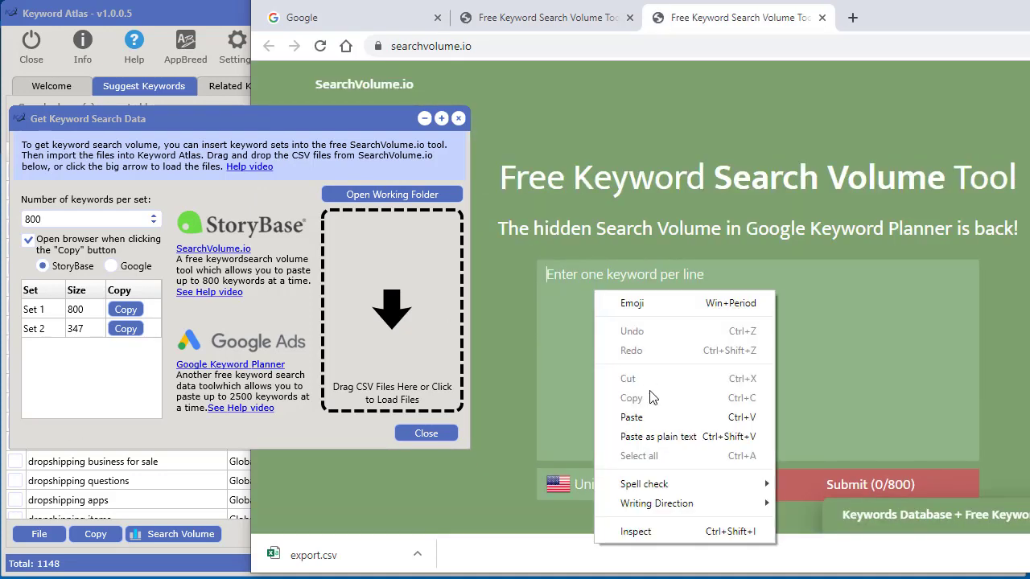
click(650, 412)
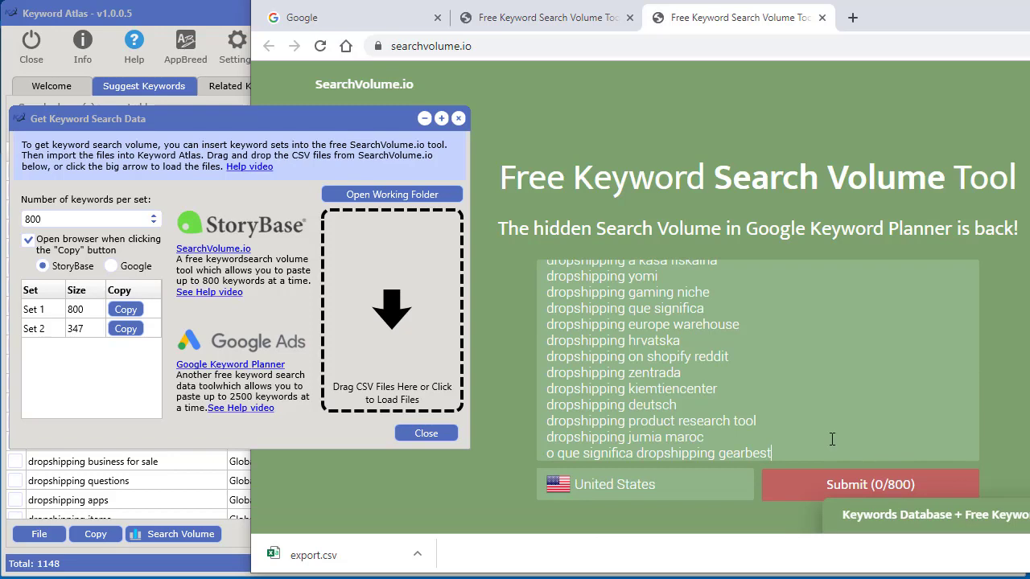
click(127, 329)
click(676, 314)
key(ctrl+v)
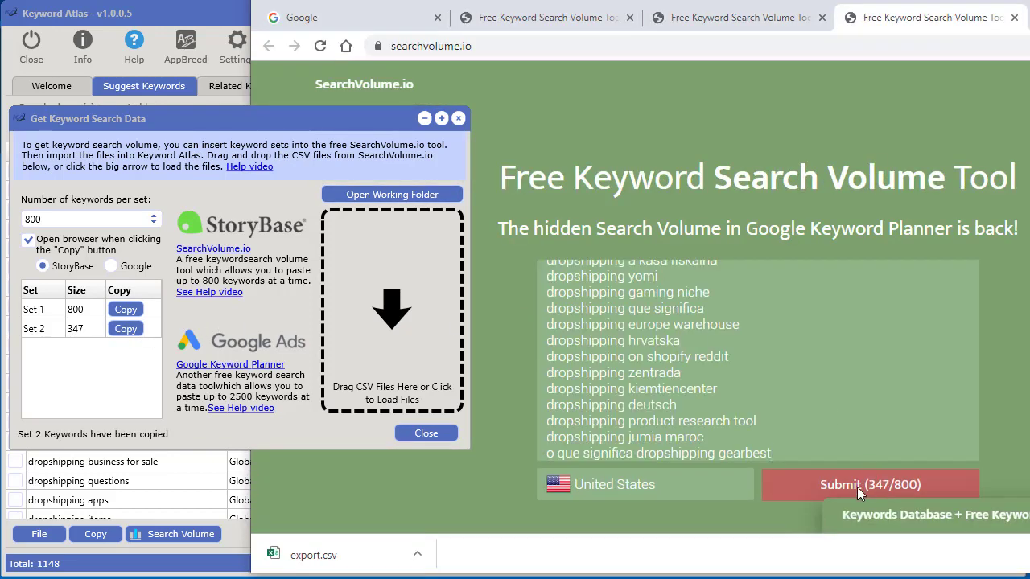
click(882, 488)
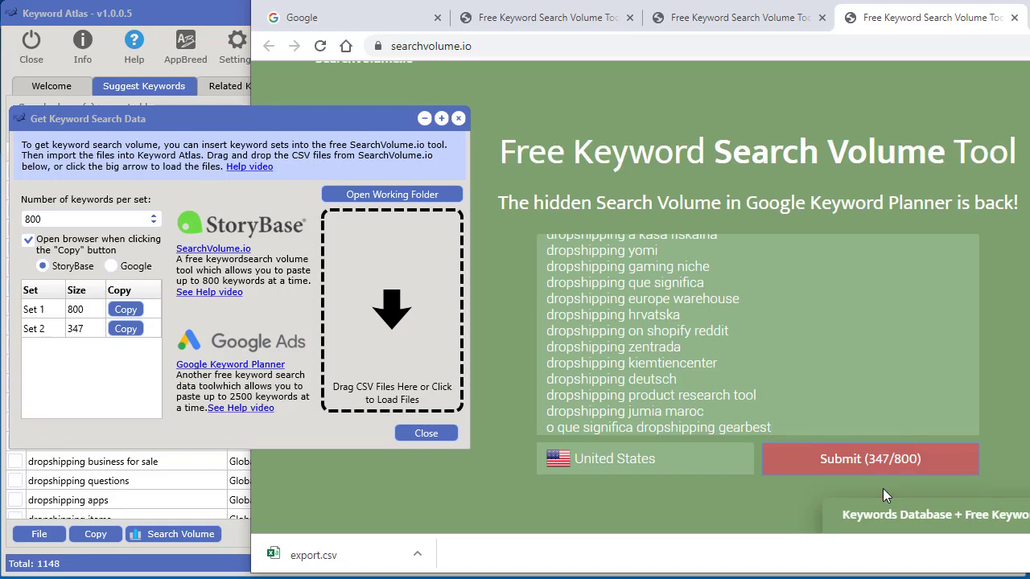
Step: Export the Set 2 results and save them as export (1).csv
click(753, 136)
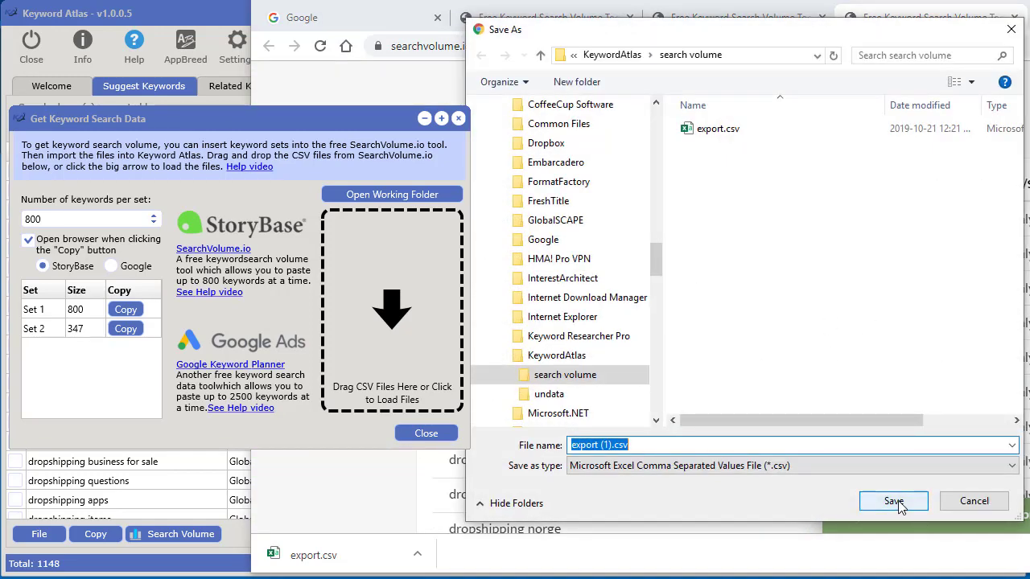
click(897, 501)
click(392, 194)
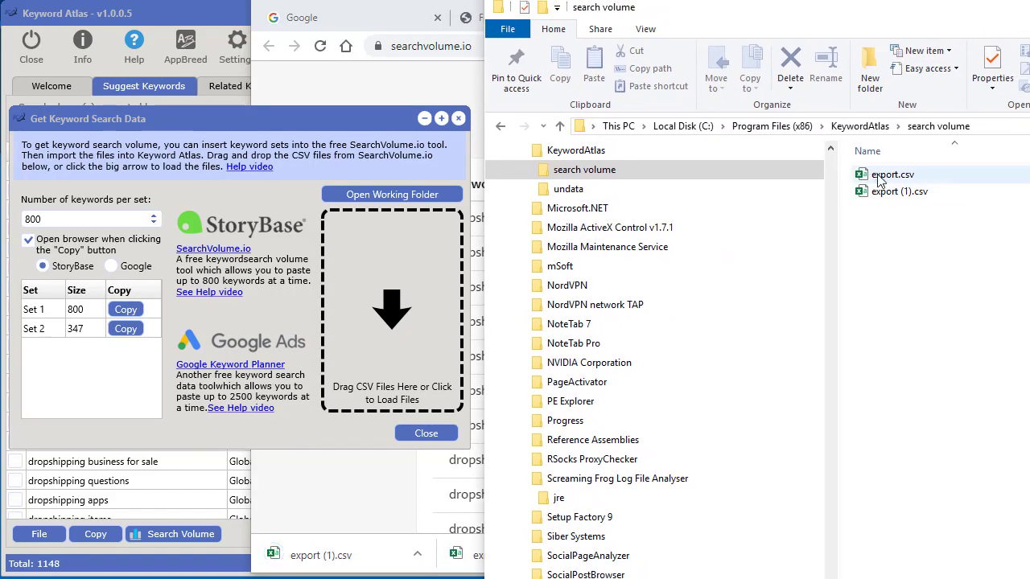
Step: Drag export.csv and export (1).csv into Keyword Atlas to fill its Monthly Searches column
drag(941, 234, 415, 336)
click(232, 17)
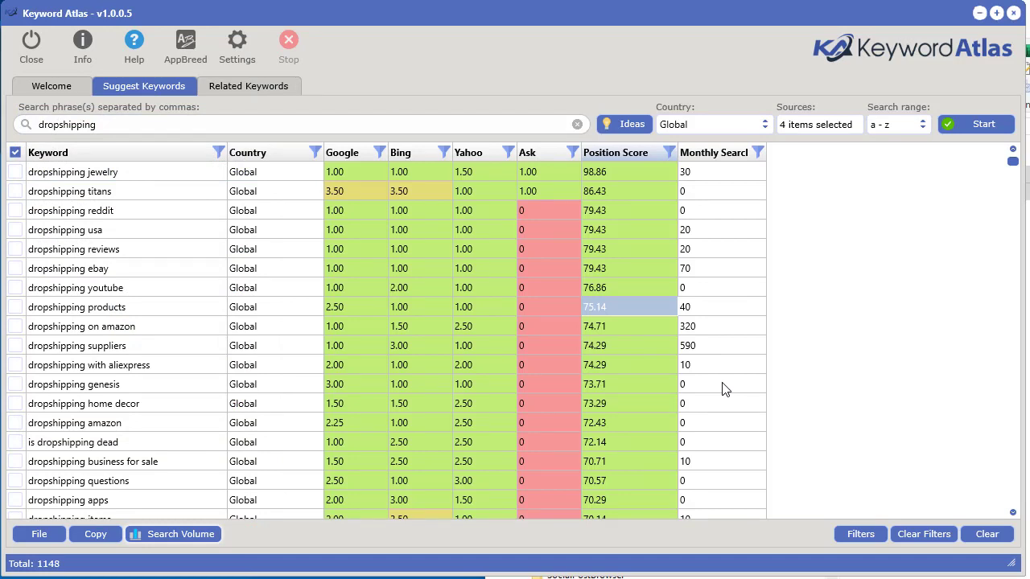
drag(1024, 412, 764, 394)
mouse_move(897, 195)
mouse_down()
mouse_move(745, 294)
mouse_move(455, 345)
mouse_up()
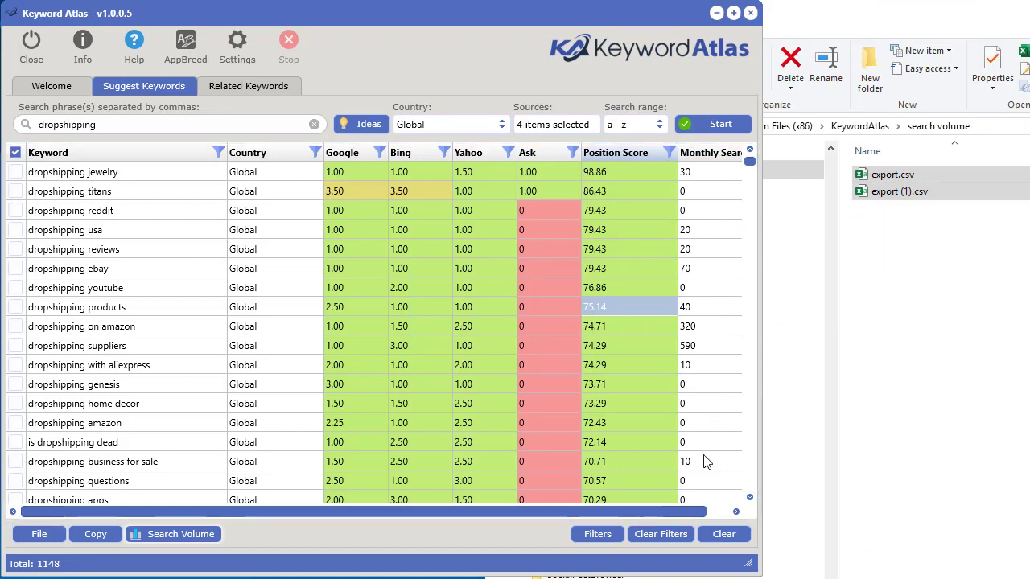
Step: Import export.csv and export (1).csv from the search volume folder through the Search Volume file picker
click(193, 536)
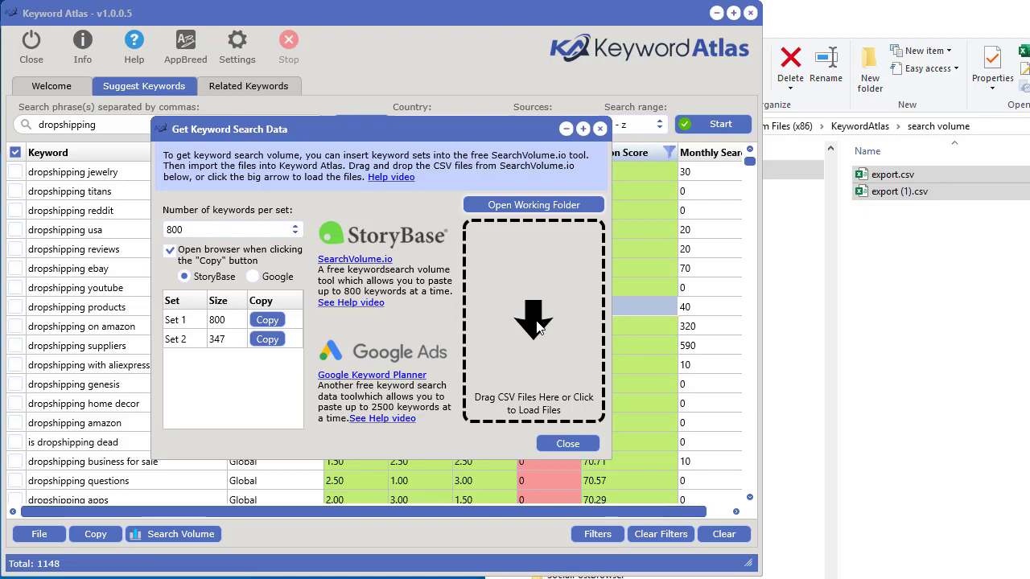
click(541, 323)
double_click(480, 259)
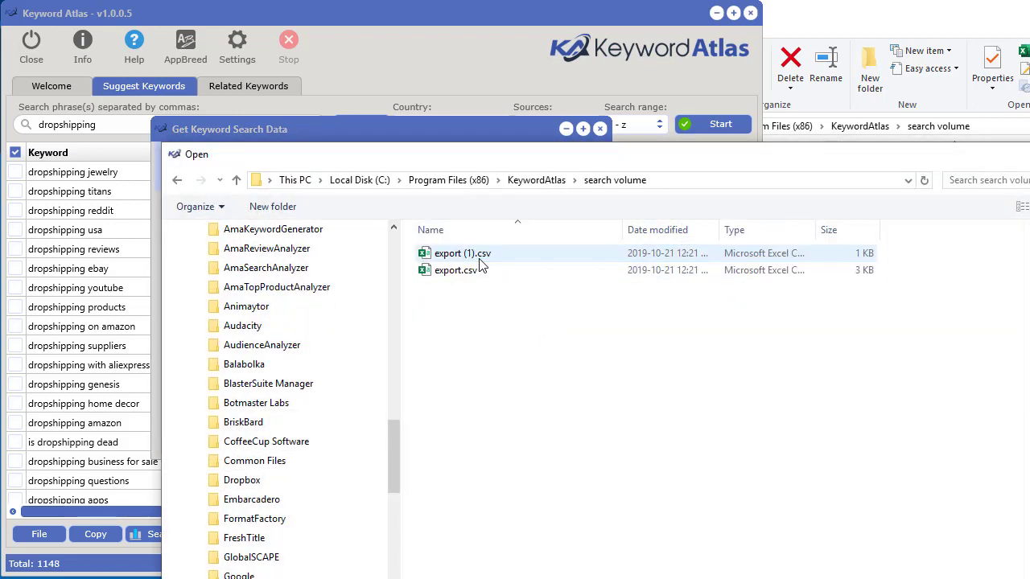
drag(515, 299, 458, 255)
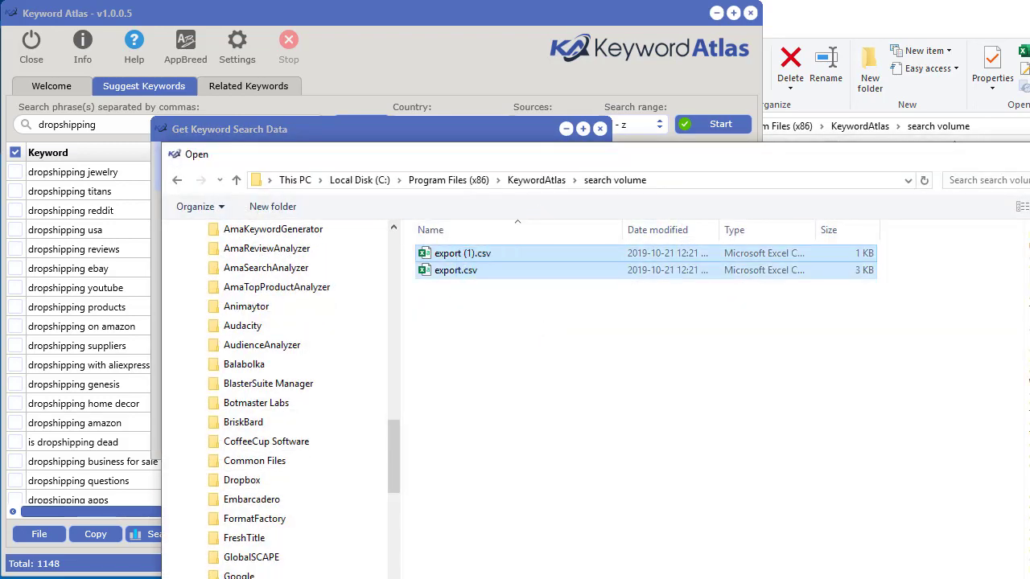
key(Return)
drag(639, 513, 549, 508)
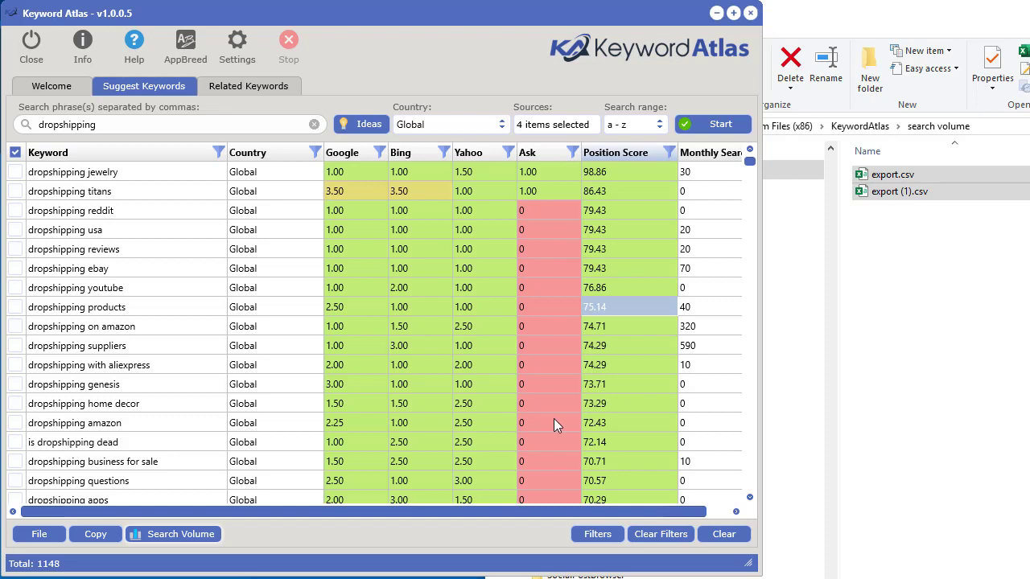
drag(295, 511, 389, 514)
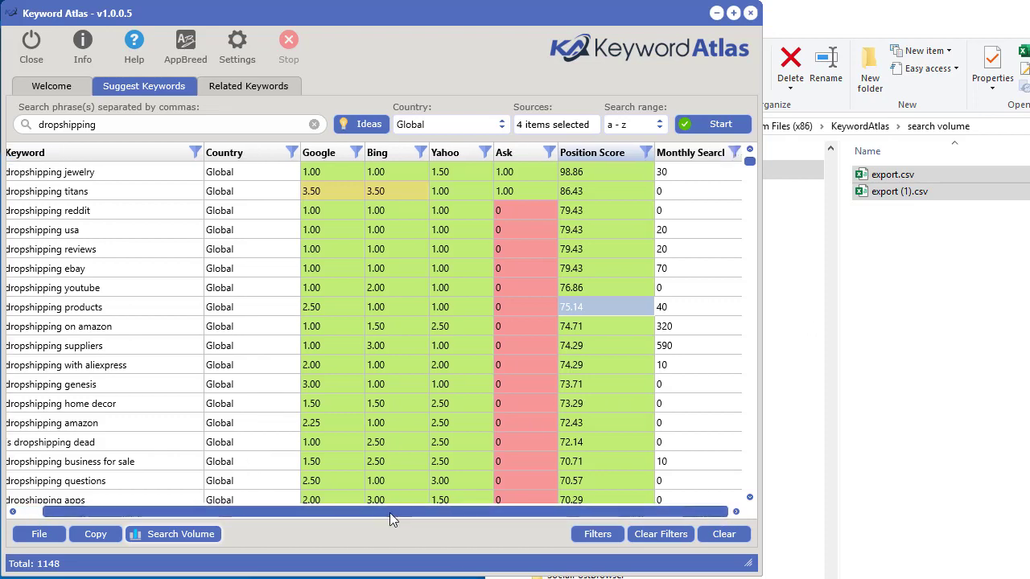
Step: Switch to 2500 keywords per set with Google as source and copy Set 1's 1148 keywords
click(168, 537)
click(231, 231)
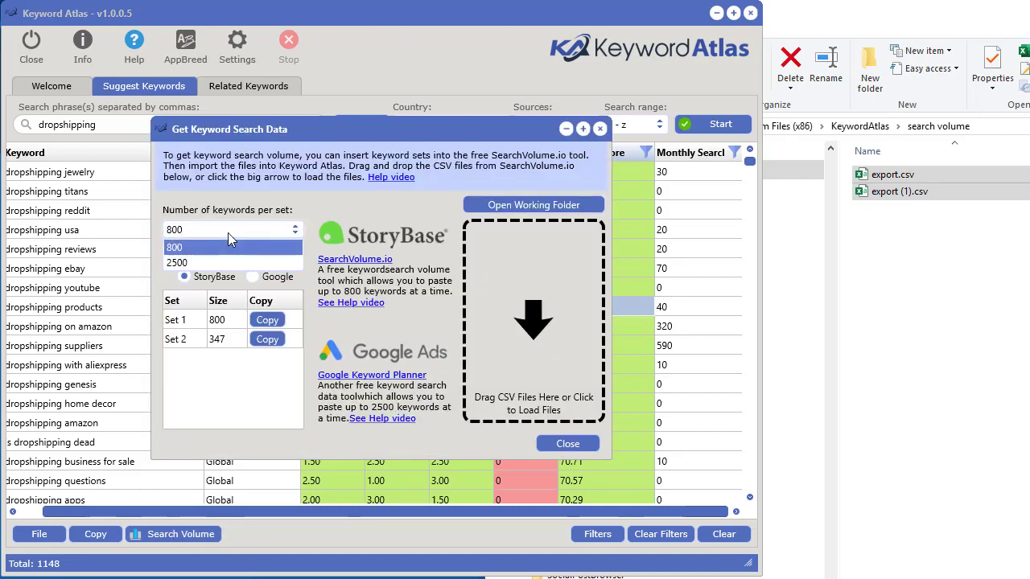
click(201, 264)
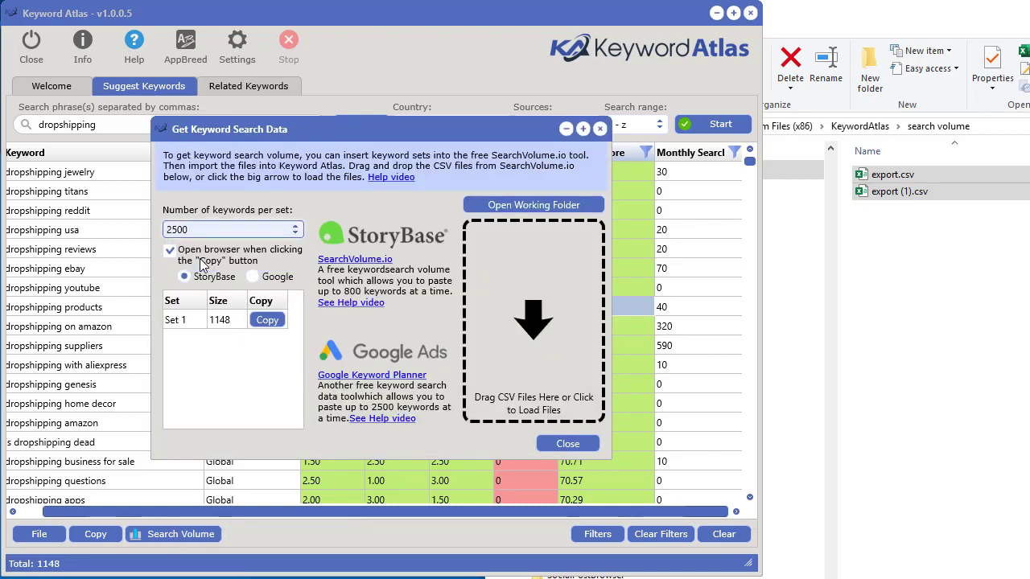
click(254, 277)
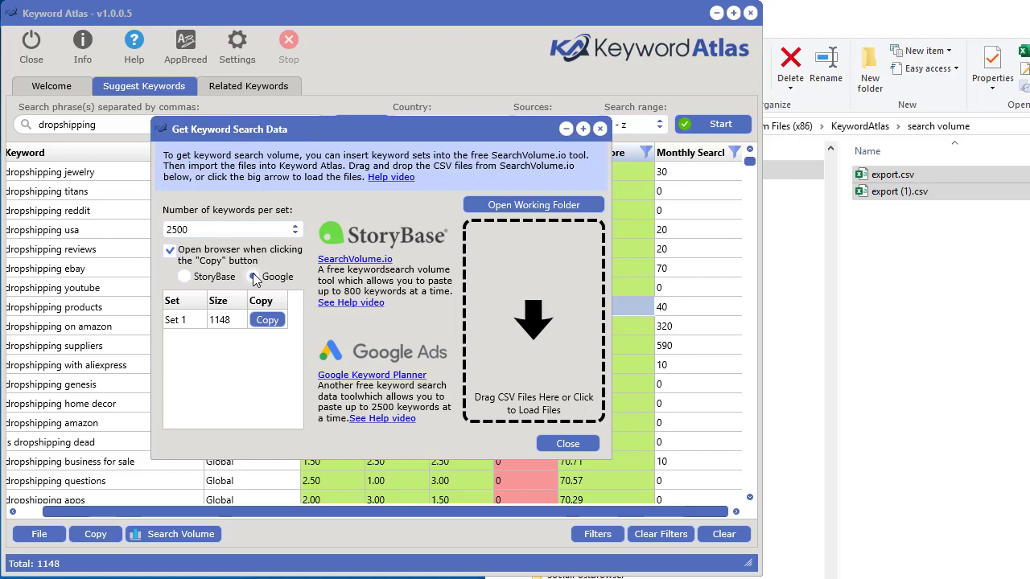
click(267, 321)
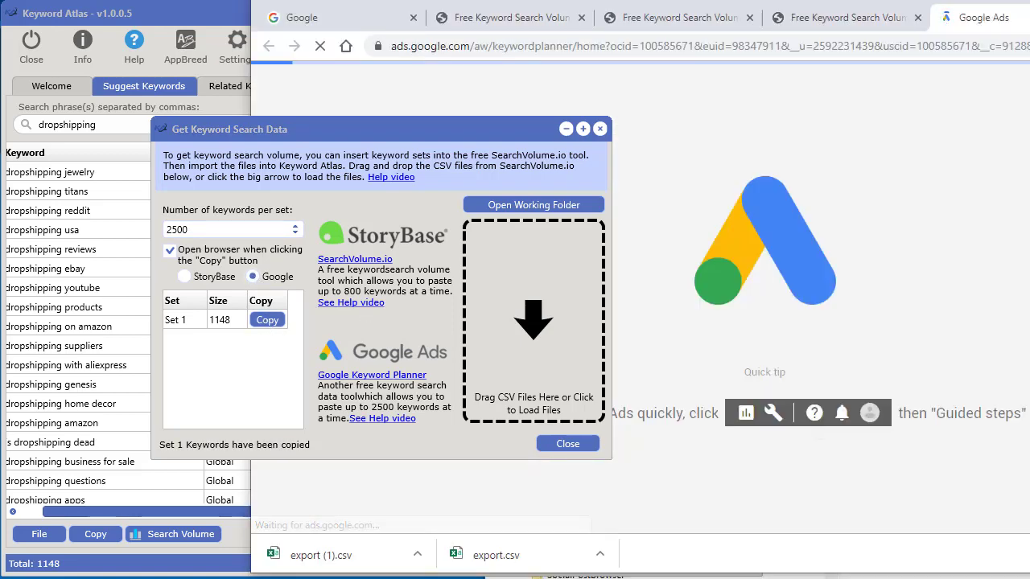
Step: Maximize Chrome on the Keyword Planner home page and move the Get Keyword Search Data dialog to the left edge
double_click(942, 25)
drag(467, 132, 0, 175)
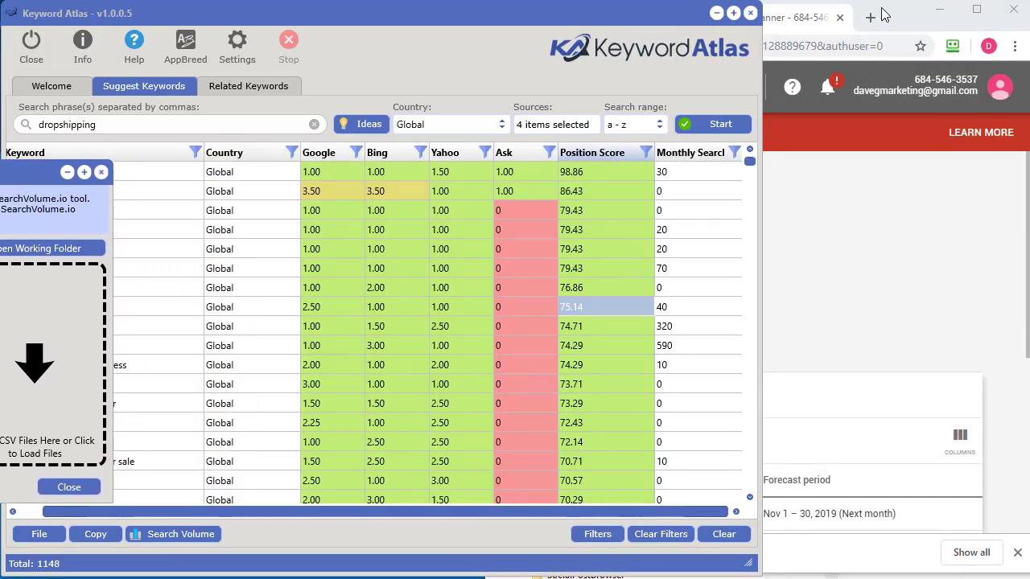
click(834, 206)
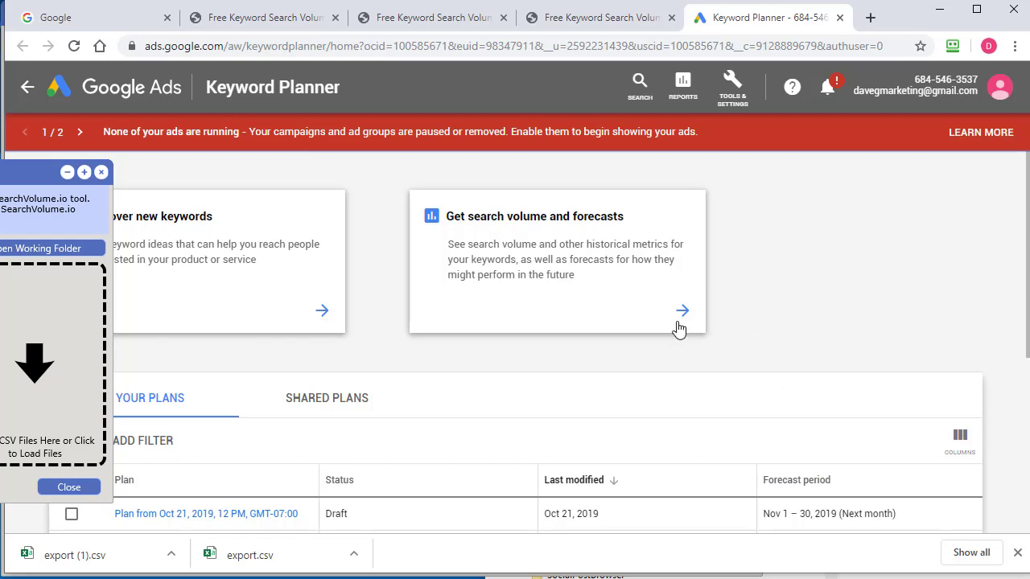
key(alt+Tab)
drag(879, 165, 837, 42)
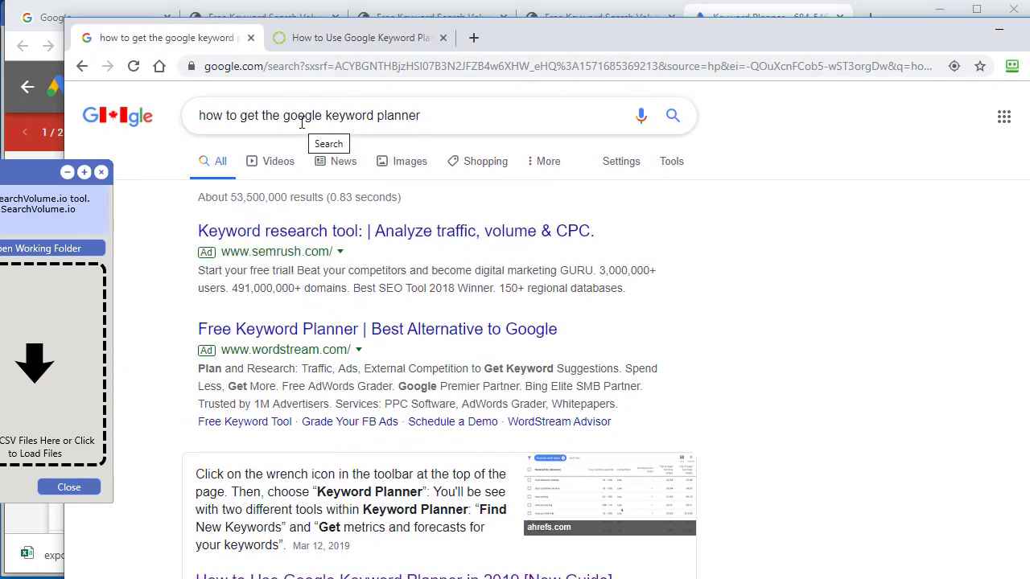
scroll(373, 370, down, 2)
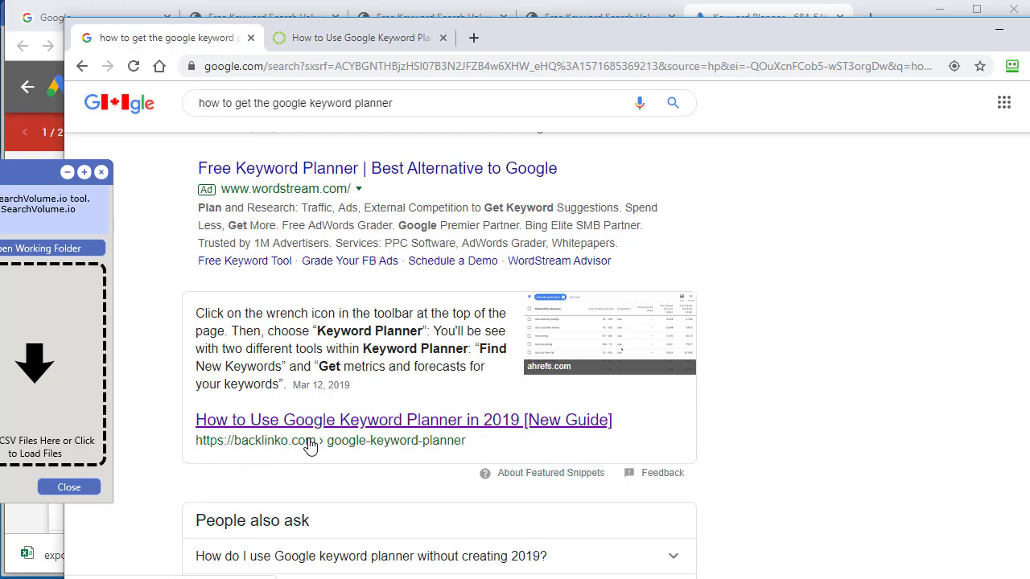
click(322, 38)
scroll(445, 385, down, 8)
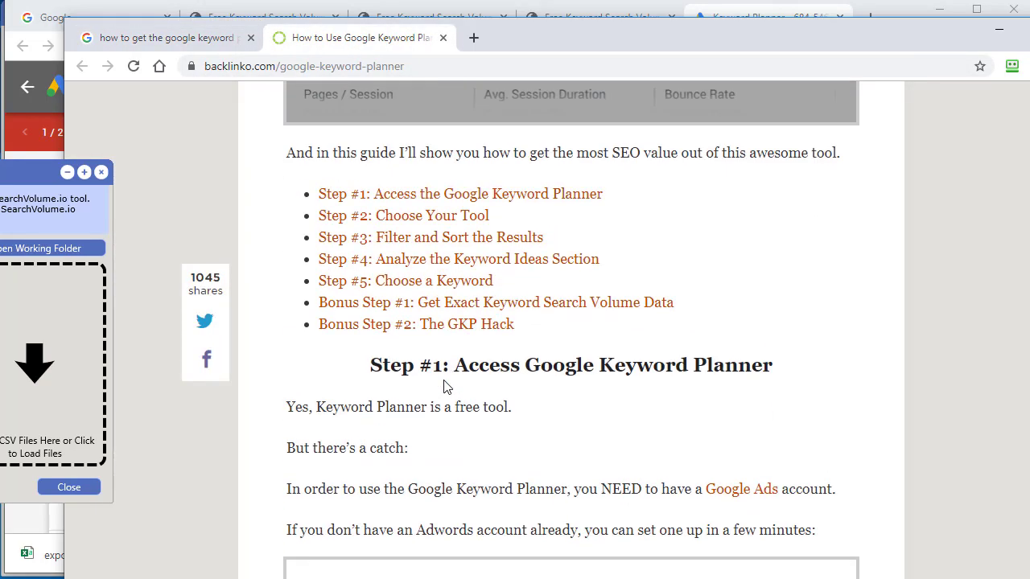
scroll(443, 386, down, 20)
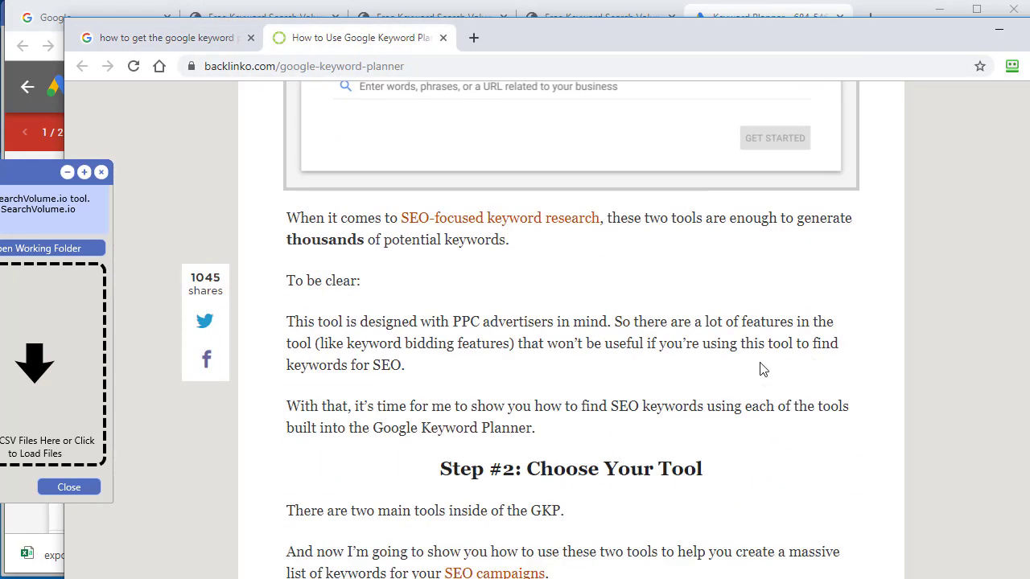
drag(823, 49, 775, 28)
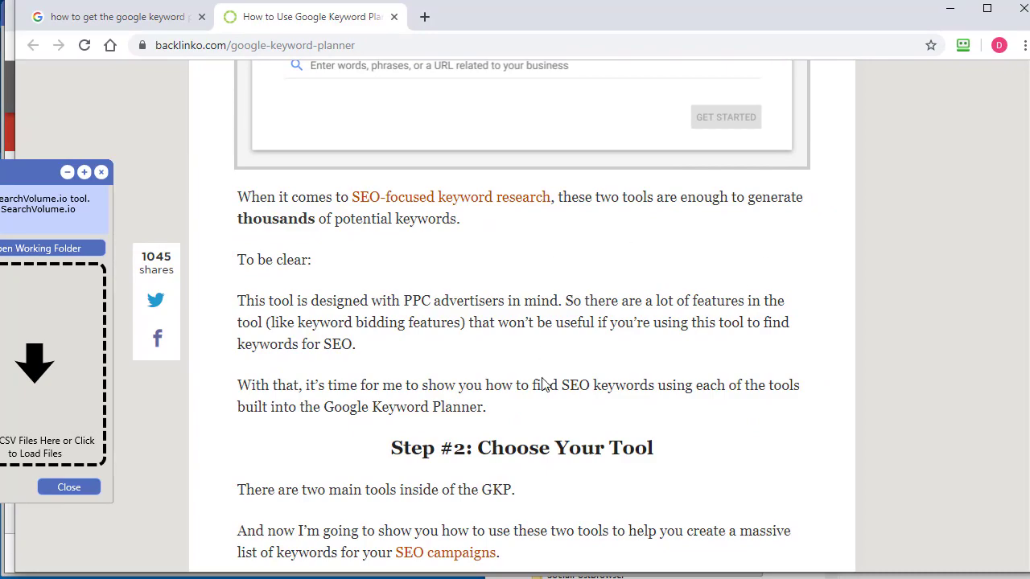
scroll(536, 415, down, 2)
drag(1028, 242, 1029, 537)
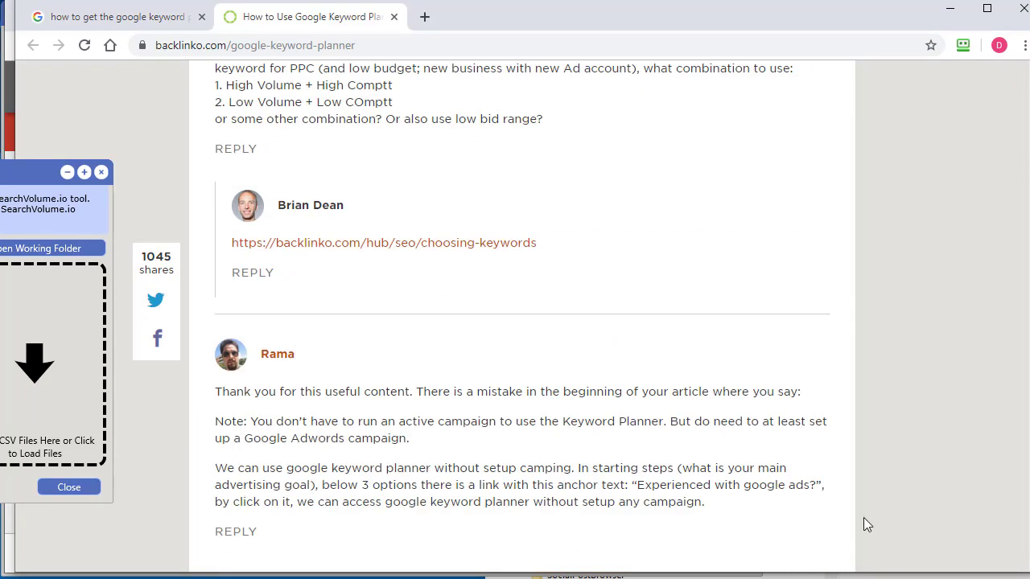
scroll(590, 481, down, 1)
drag(218, 394, 706, 428)
click(567, 388)
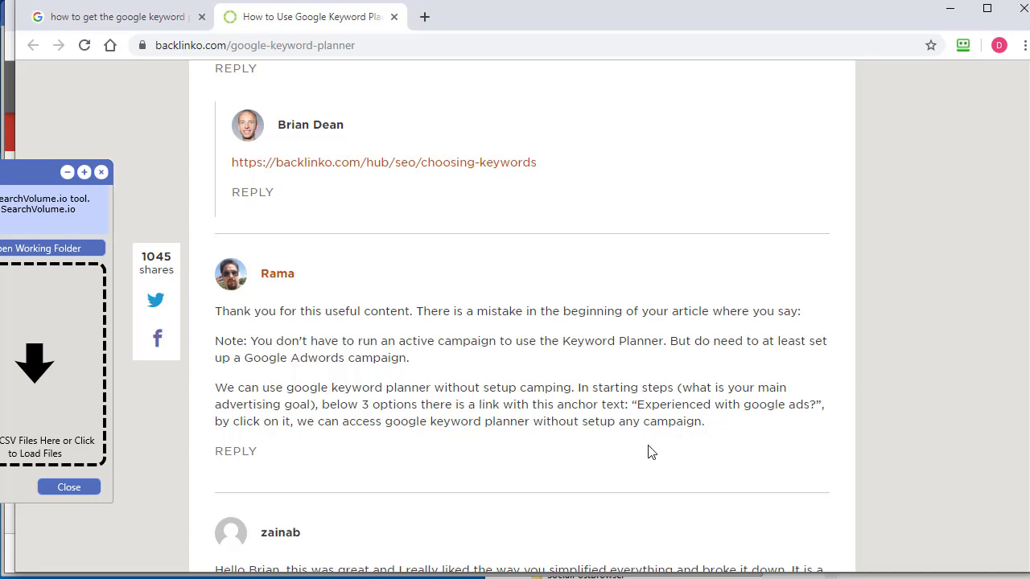
scroll(609, 429, up, 7)
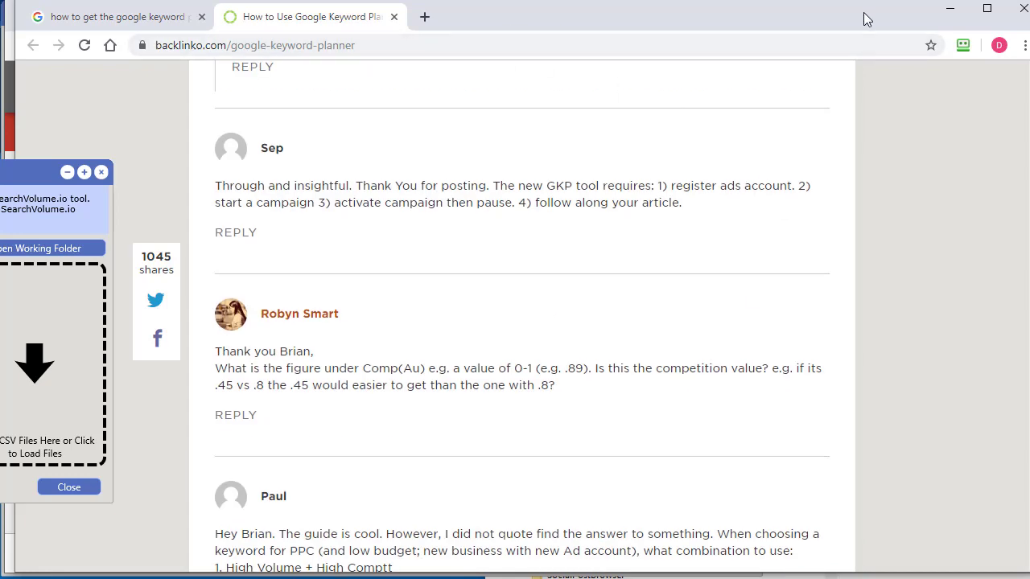
key(alt+Tab)
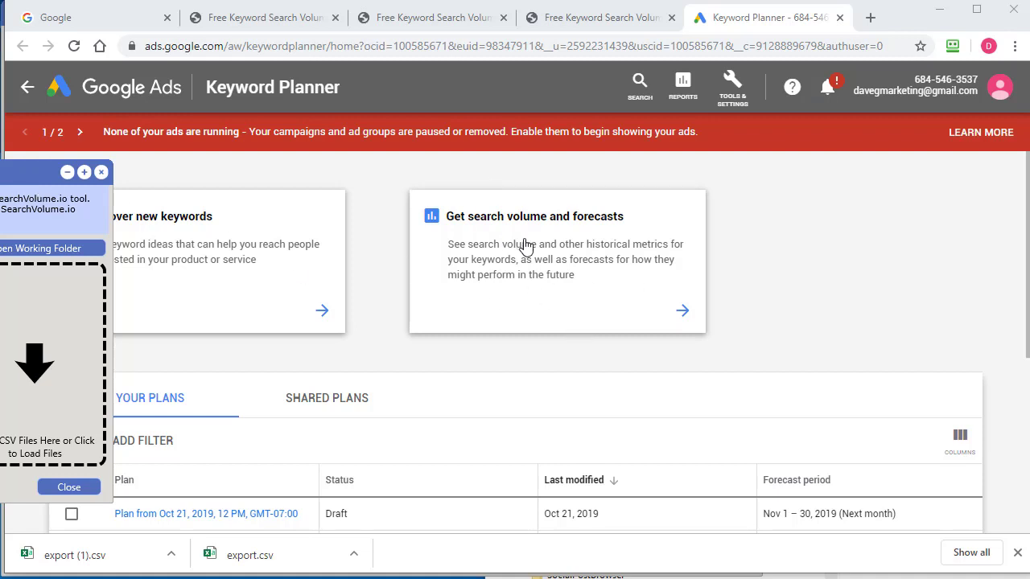
Step: Paste the copied dropshipping keyword list into the search volume and forecasts box
click(584, 253)
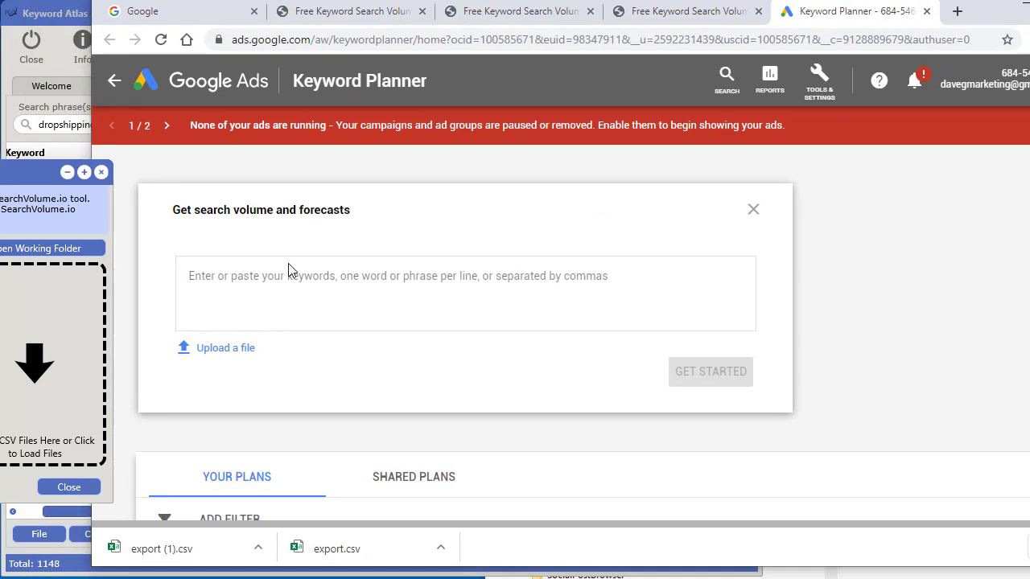
right_click(282, 277)
click(319, 404)
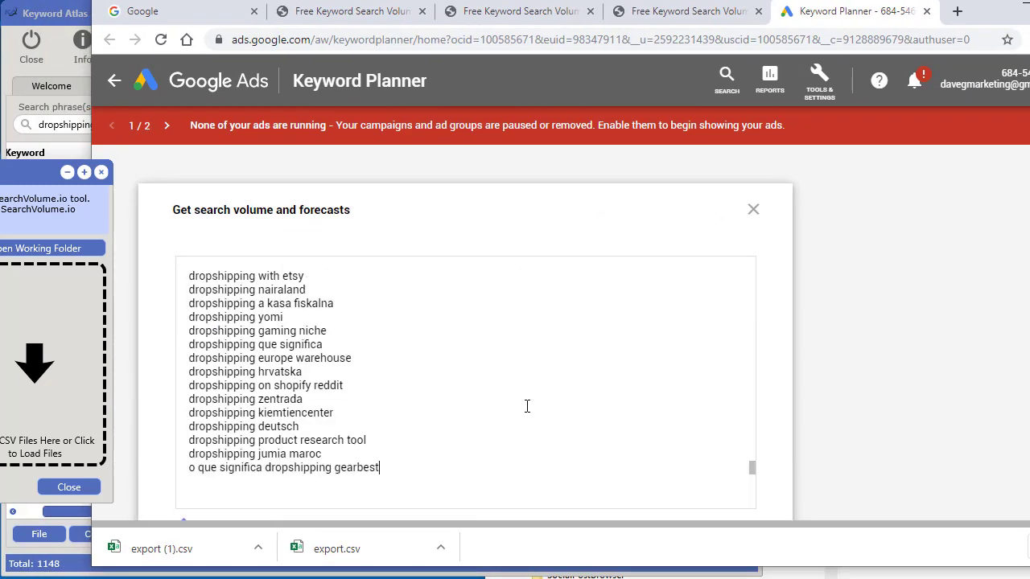
key(alt+Tab)
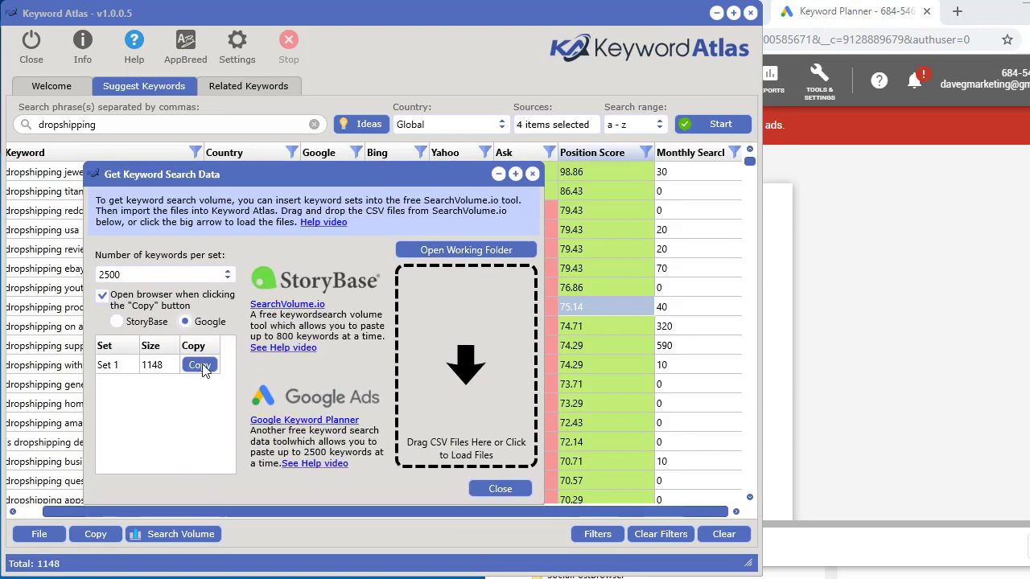
click(1010, 25)
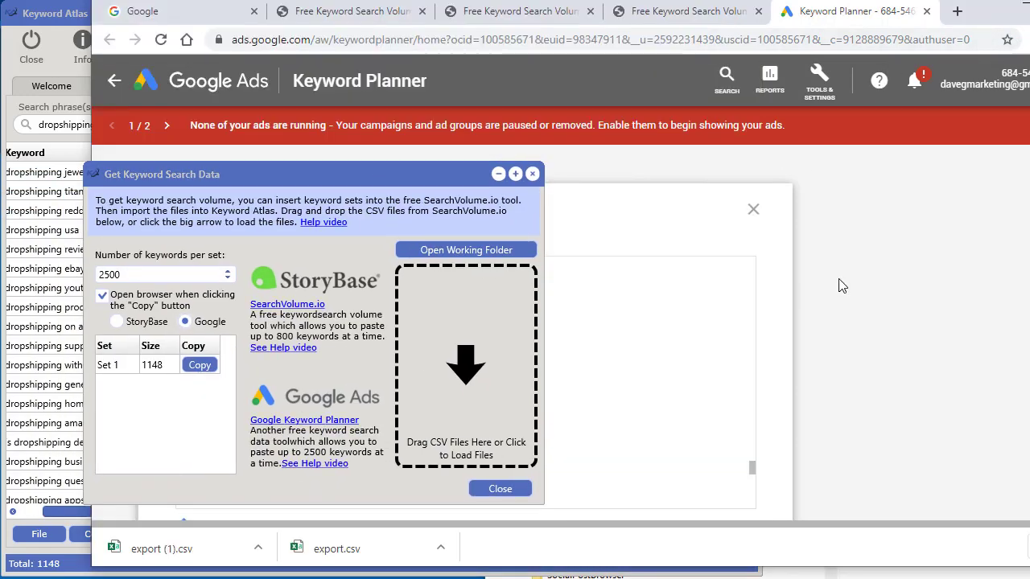
drag(395, 177, 0, 185)
click(894, 198)
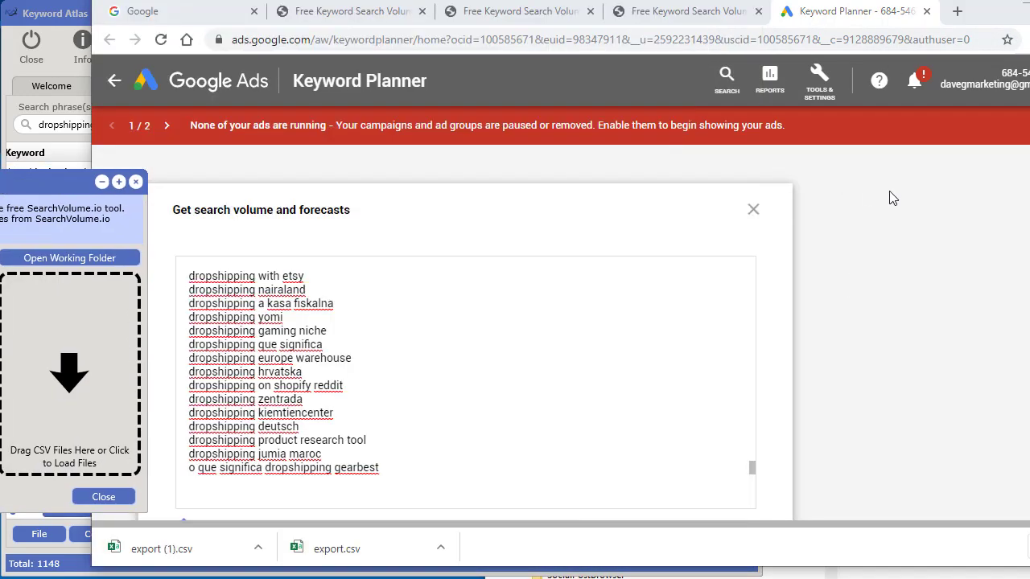
Step: Submit the list, remove the invalid 'r/c dropshipper' keyword, and resubmit for forecasts
scroll(747, 275, down, 1)
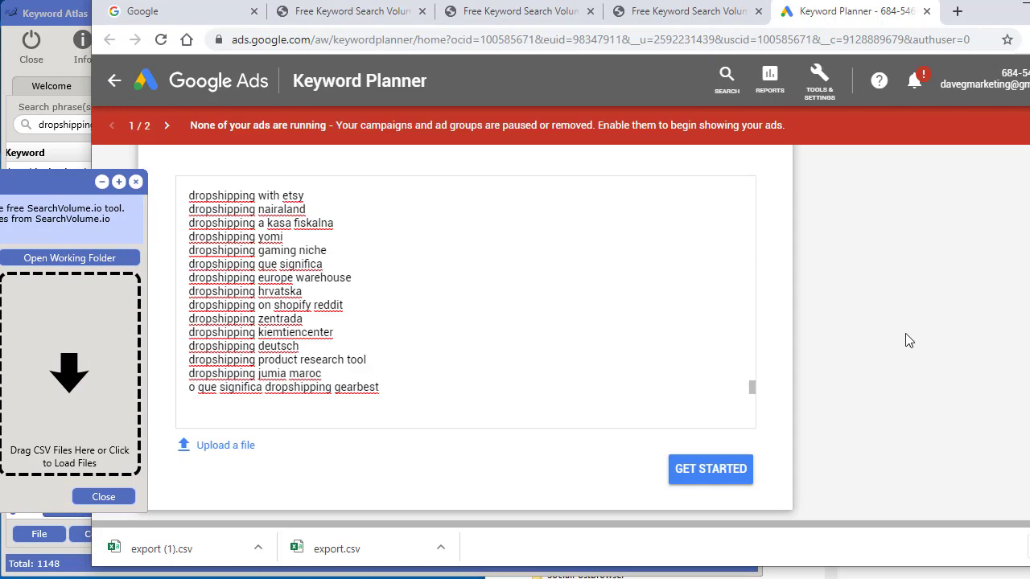
click(706, 475)
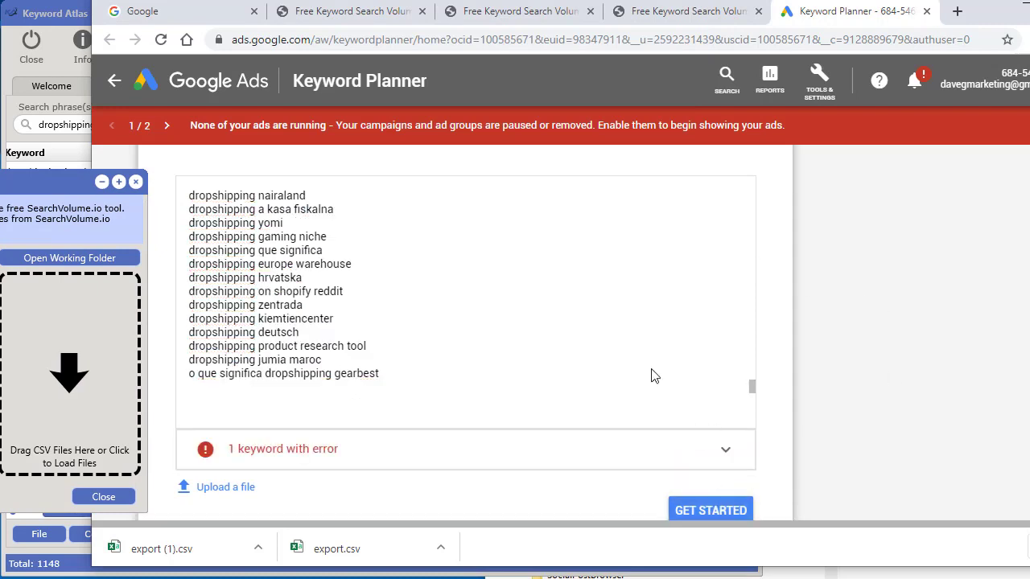
click(418, 455)
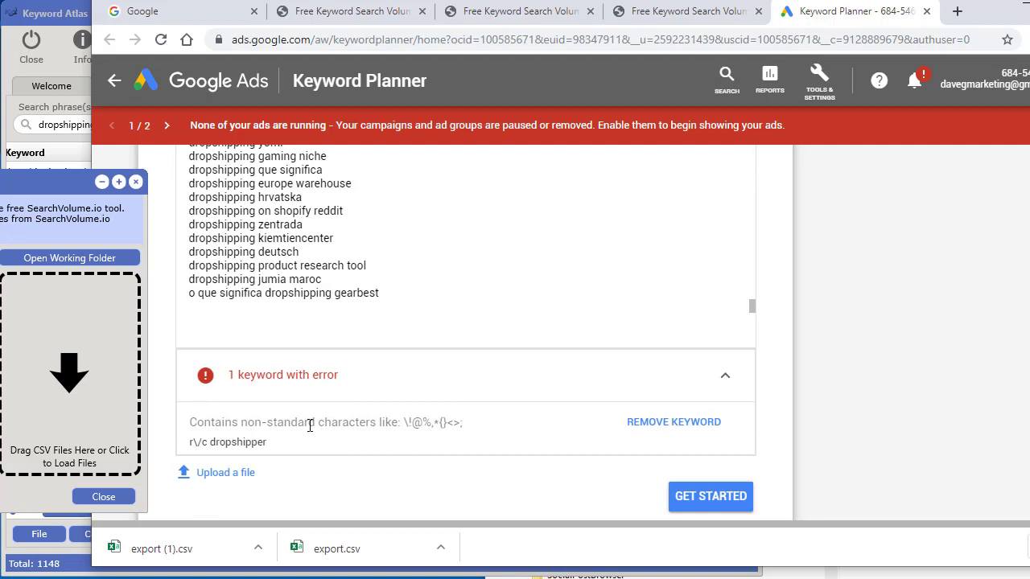
click(685, 422)
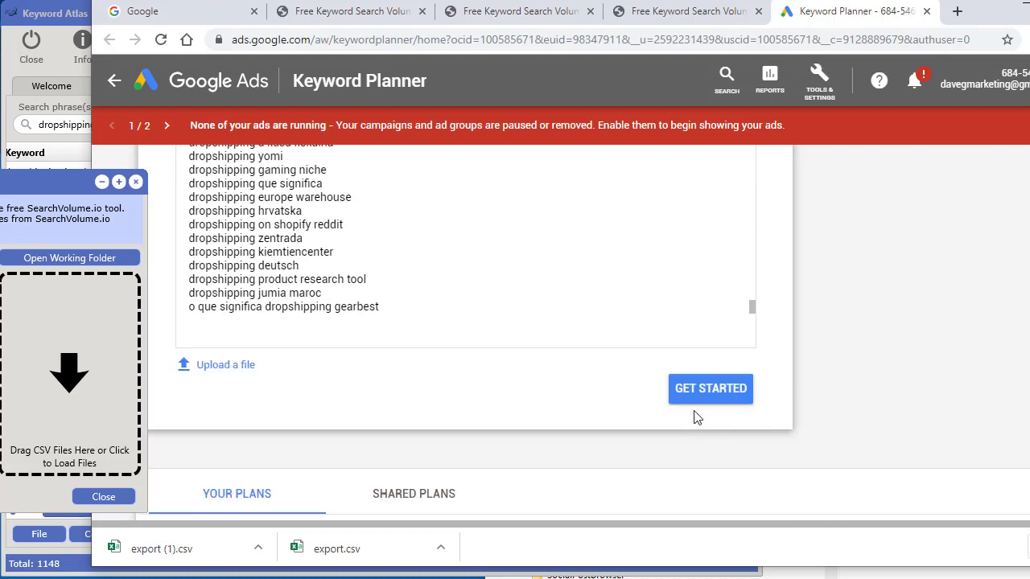
click(701, 388)
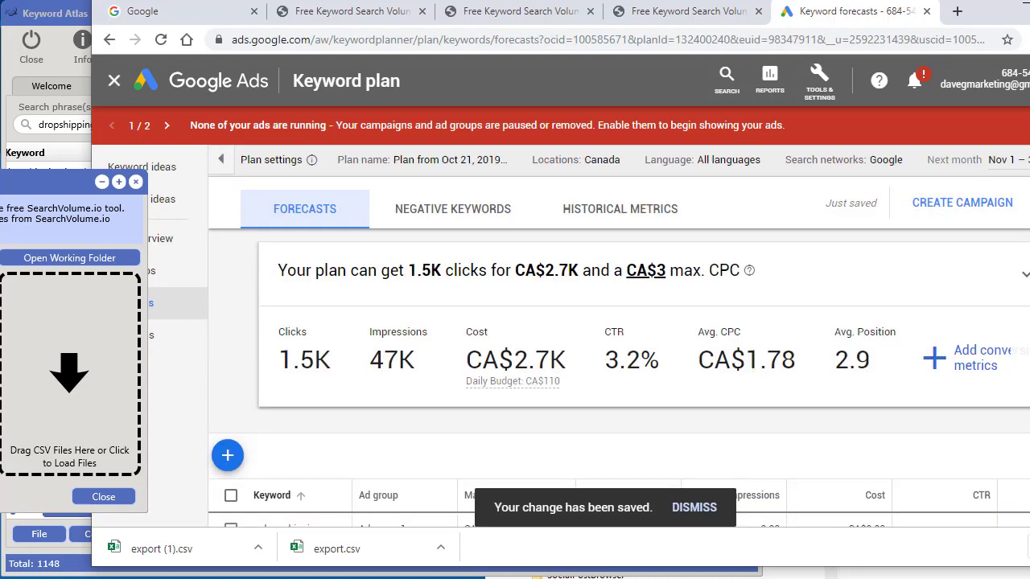
Step: Download the plan's historical metrics as a CSV into the search volume folder
drag(989, 11, 784, 39)
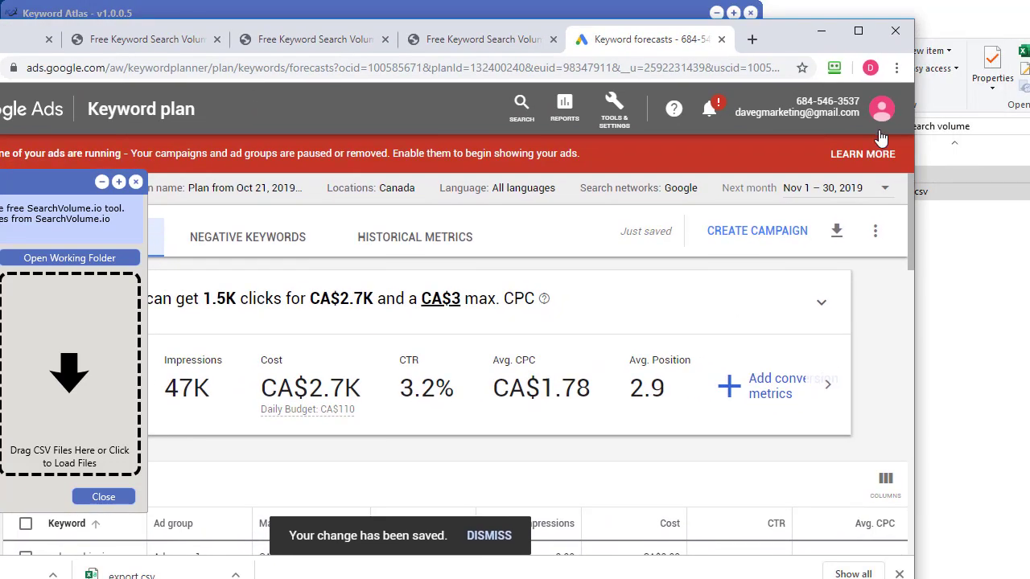
click(837, 235)
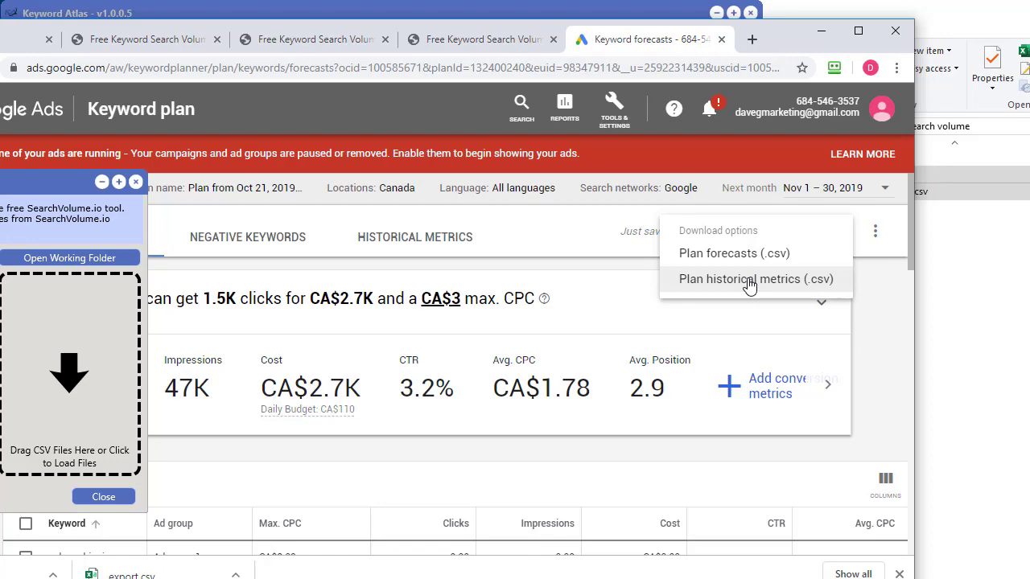
click(749, 284)
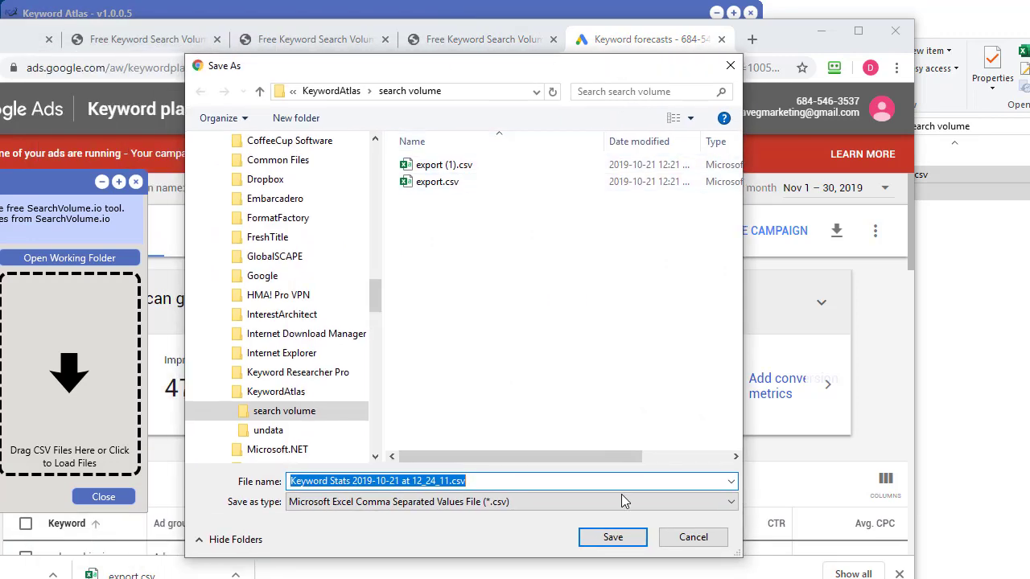
click(608, 530)
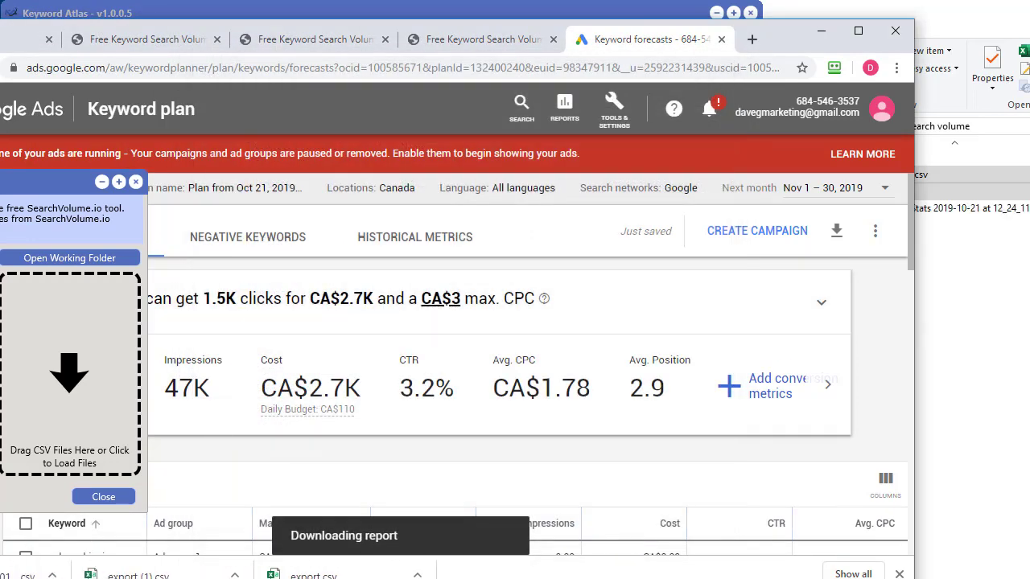
Step: Drag Keyword Stats 2019-10-21 at 12_24_11.csv onto Keyword Atlas's drop zone and minimize Chrome
key(alt+Tab)
drag(805, 6, 560, 18)
click(708, 220)
drag(708, 219, 85, 364)
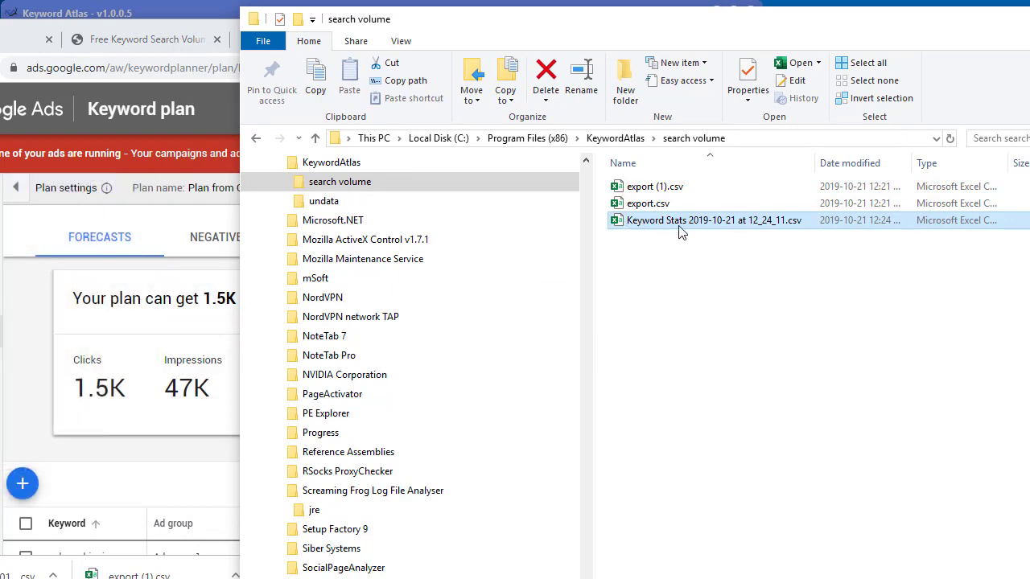
drag(715, 23, 1029, 24)
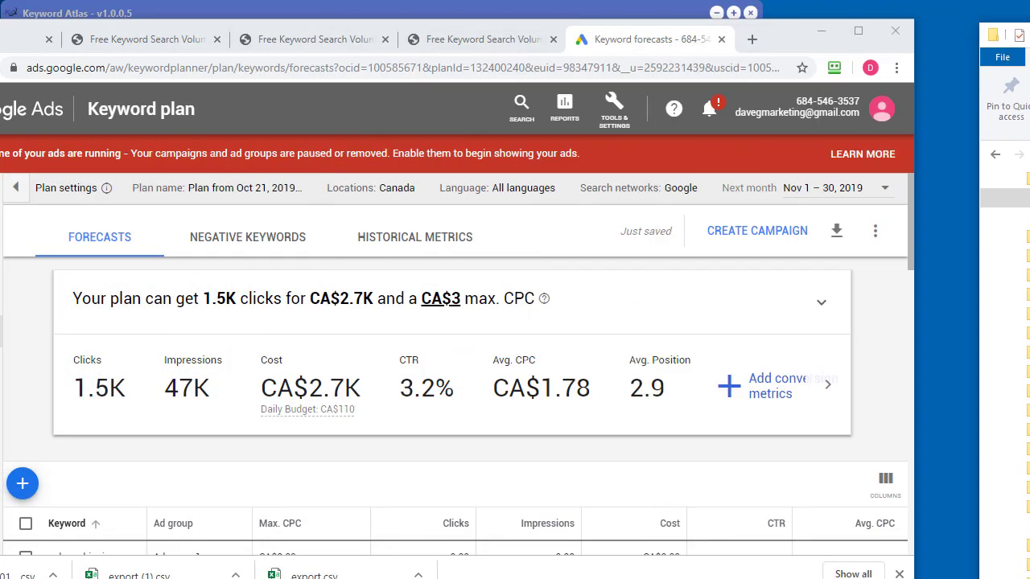
click(810, 41)
drag(477, 510, 613, 515)
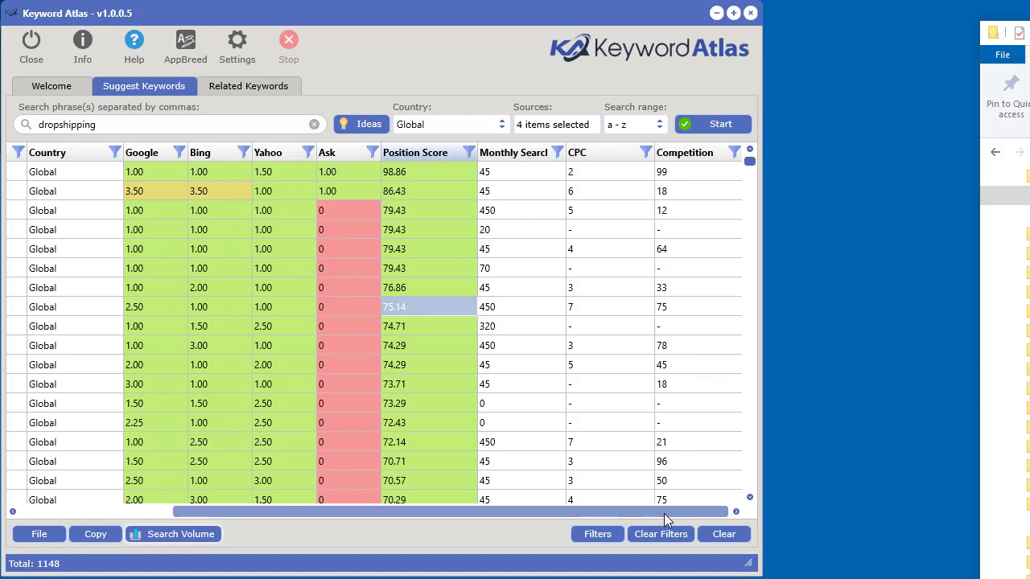
mouse_move(664, 515)
mouse_down()
mouse_move(416, 515)
mouse_move(661, 515)
mouse_up()
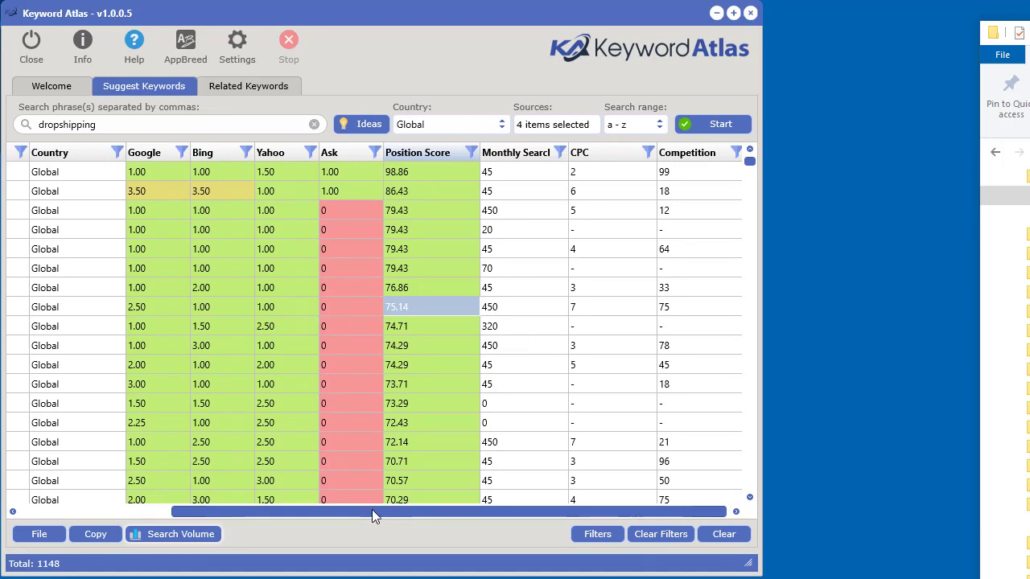
Step: Try Search Volume on the empty Related Keywords list, dismiss the warning, and return to Suggest Keywords
click(262, 81)
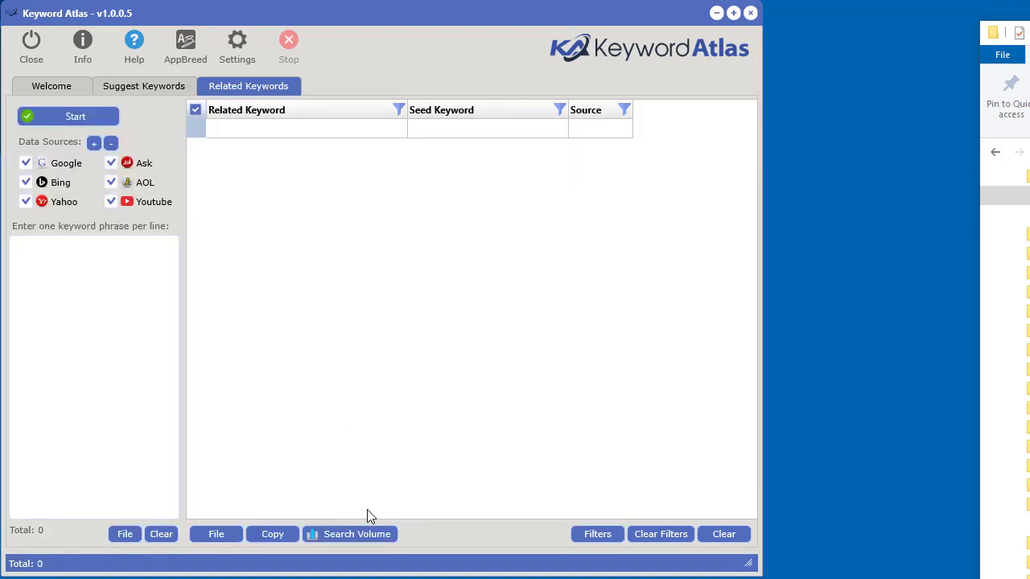
click(368, 536)
click(661, 388)
click(157, 89)
Step: Send dropshipping reddit, usa and reviews to the Related Keywords Tool, extract 59 keywords, and open Search Volume
drag(262, 512, 112, 512)
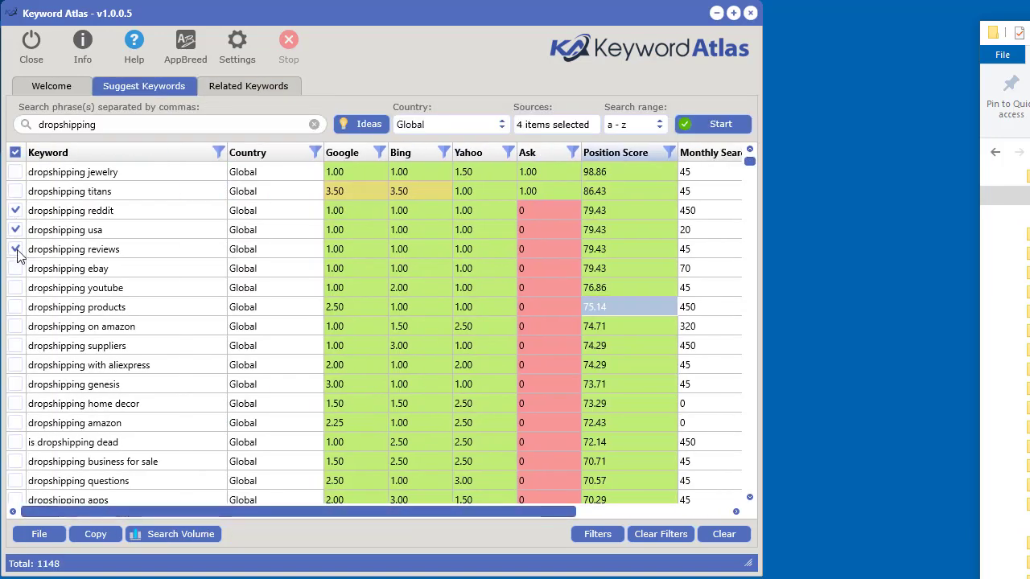
right_click(112, 240)
click(158, 245)
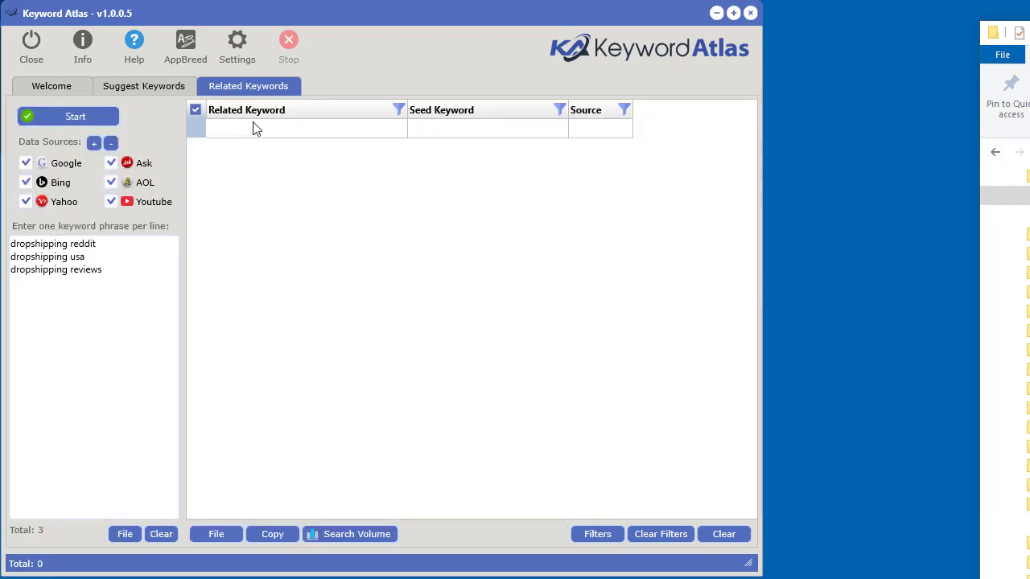
click(103, 118)
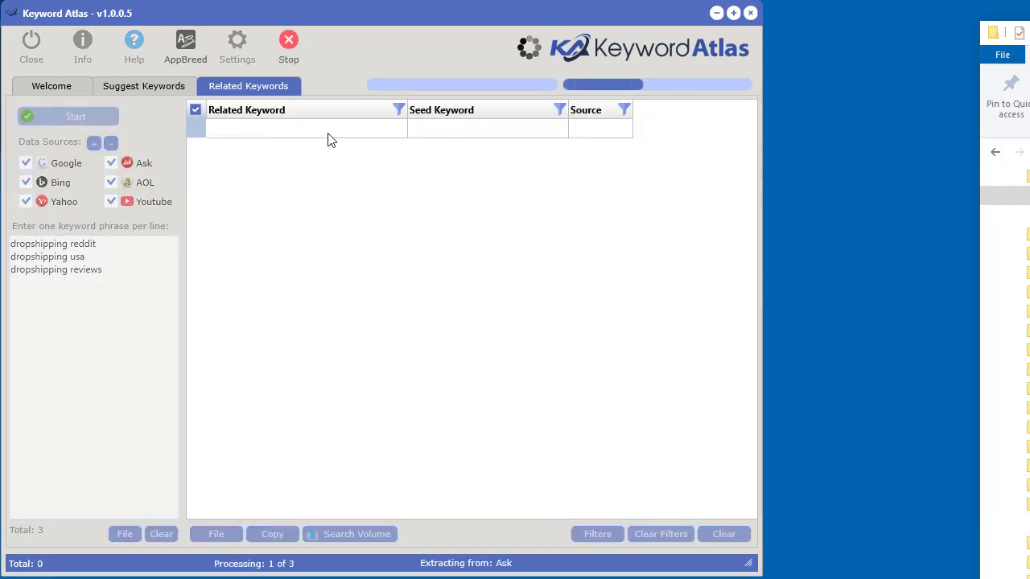
click(288, 47)
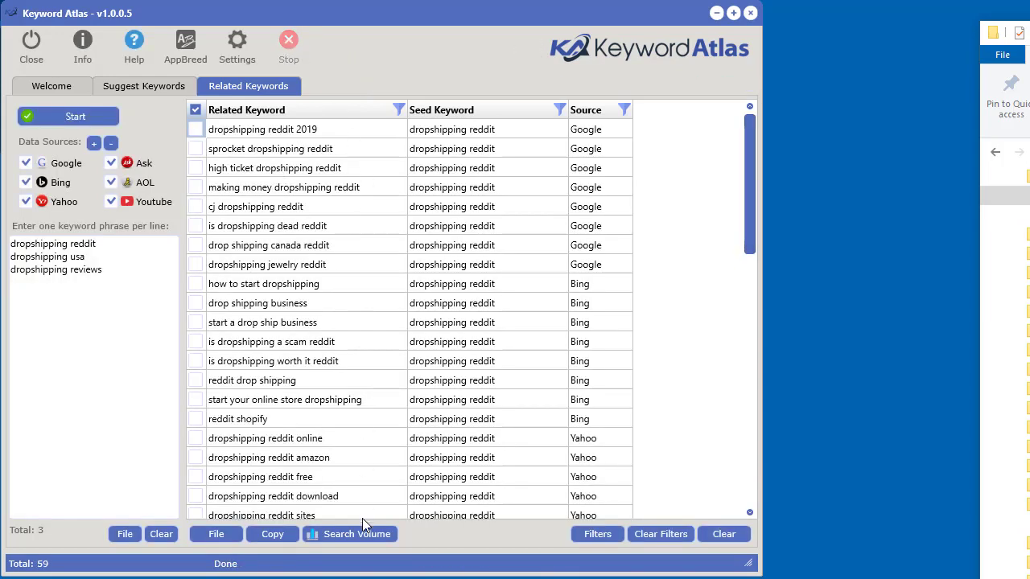
click(354, 534)
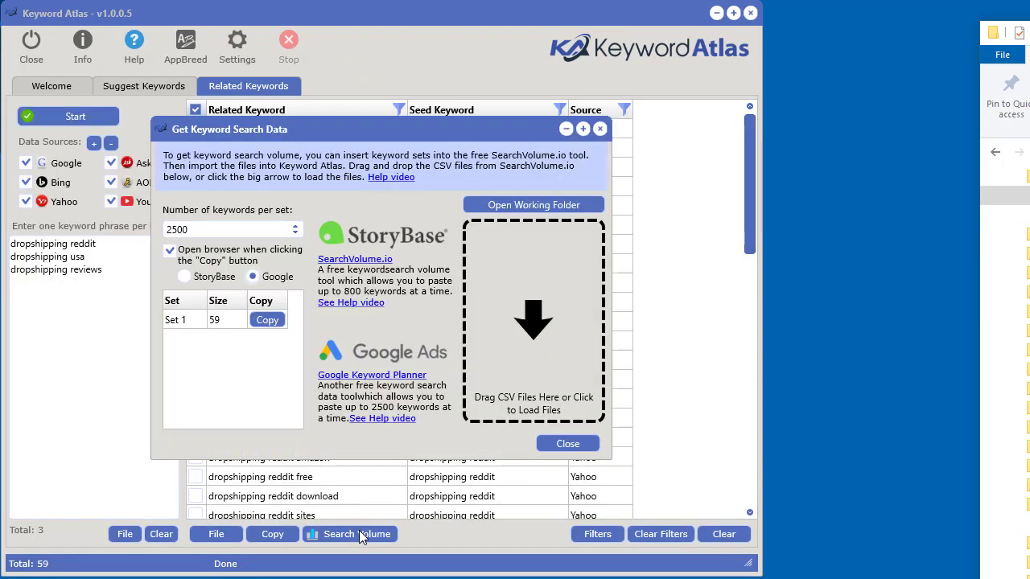
Step: Copy the 59 related keywords and generate search volume forecasts for them in Keyword Planner
click(265, 322)
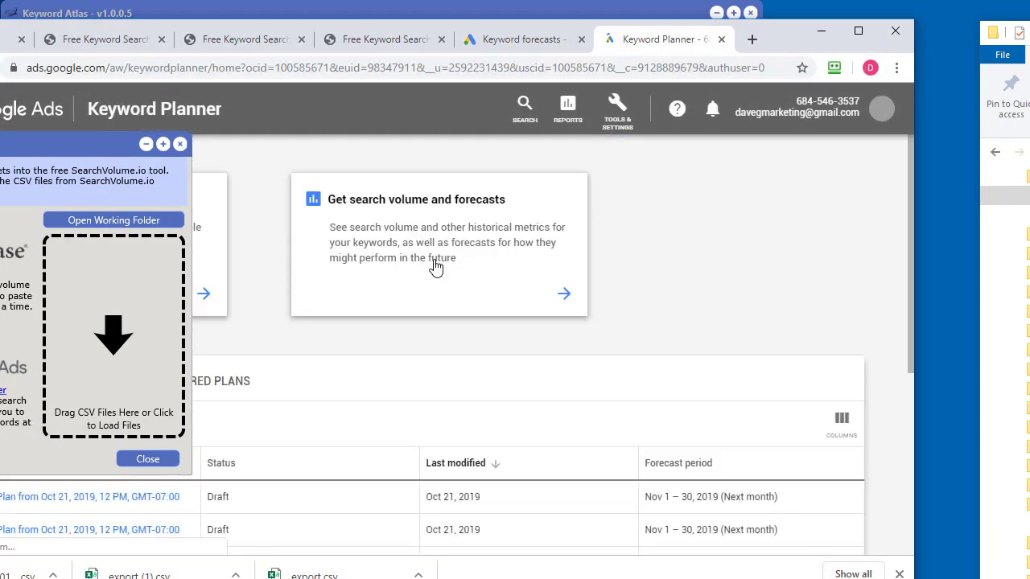
click(435, 267)
right_click(419, 315)
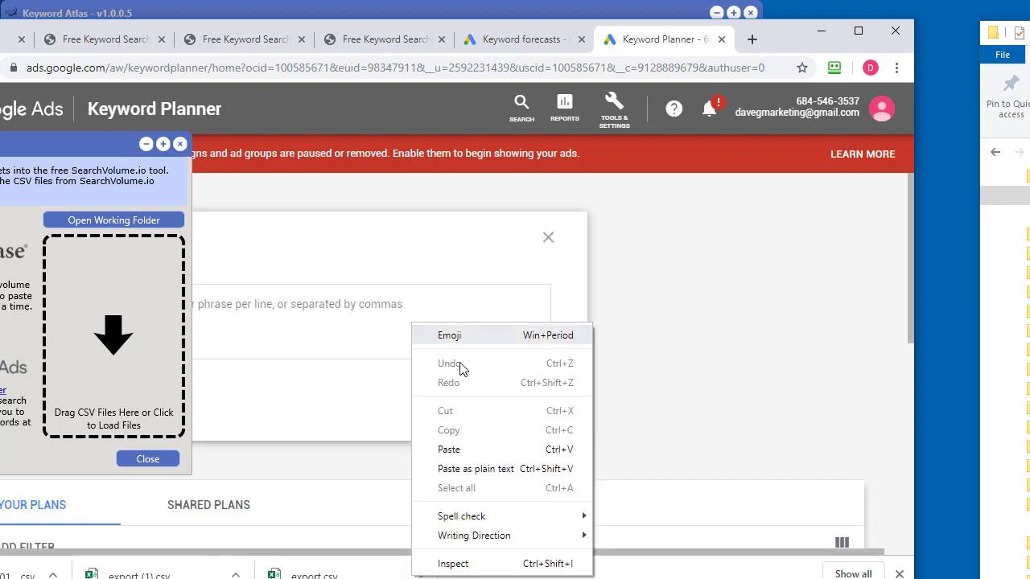
click(439, 448)
scroll(482, 506, down, 1)
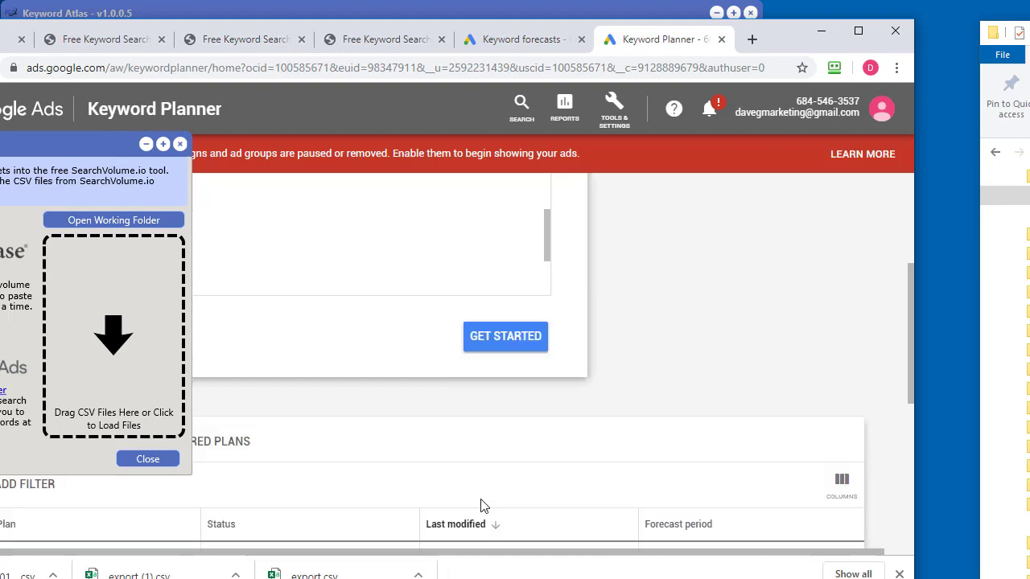
click(501, 336)
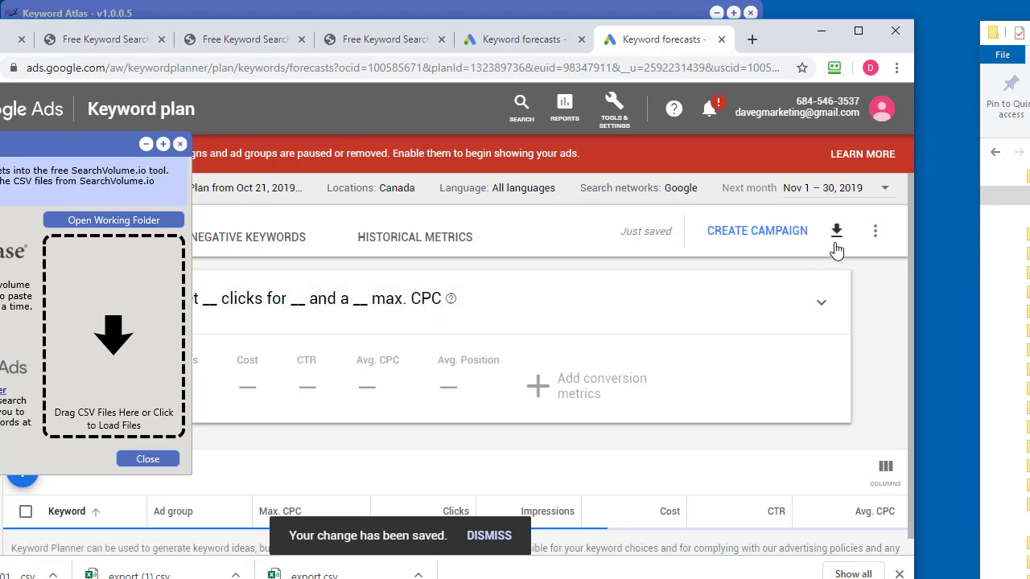
Step: Download and save the plan's historical metrics CSV, then import it into Keyword Atlas
click(836, 239)
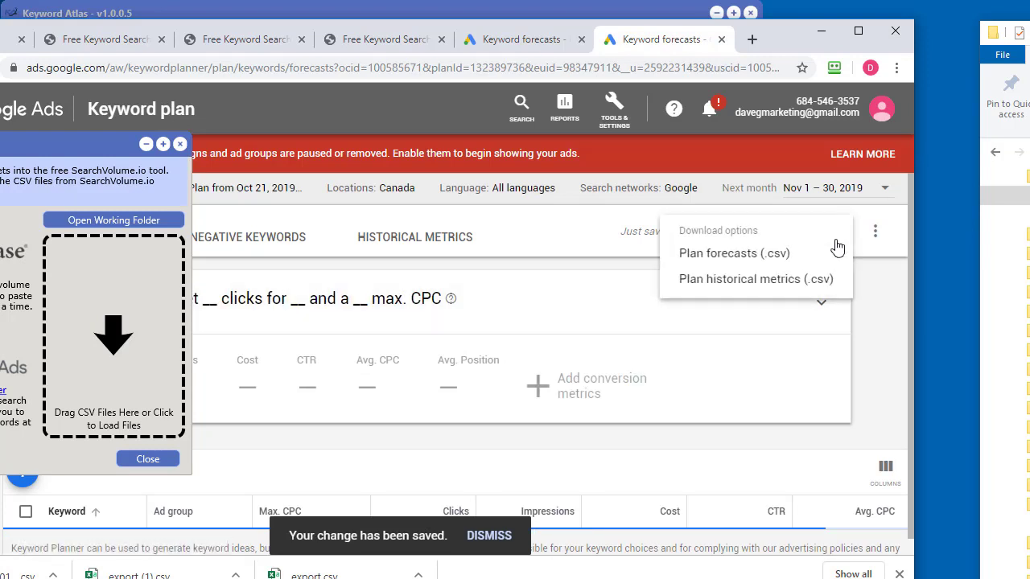
click(768, 279)
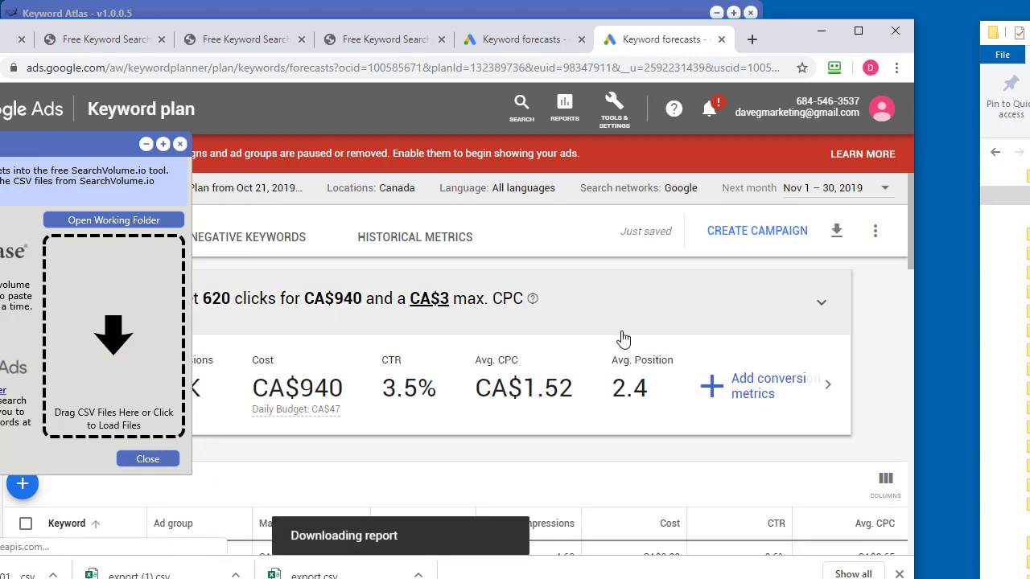
click(613, 535)
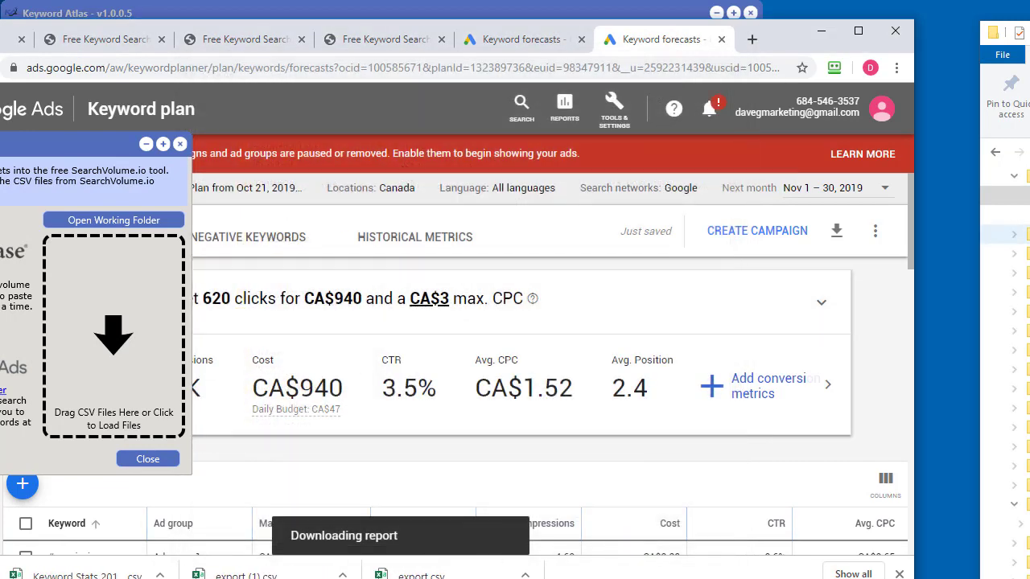
drag(554, 360, 121, 350)
Step: Sort the related keywords by Monthly Searches, CPC, then Competition highest first, and return to Suggest Keywords
drag(527, 511, 644, 511)
click(536, 117)
click(535, 113)
click(607, 110)
click(681, 110)
click(684, 111)
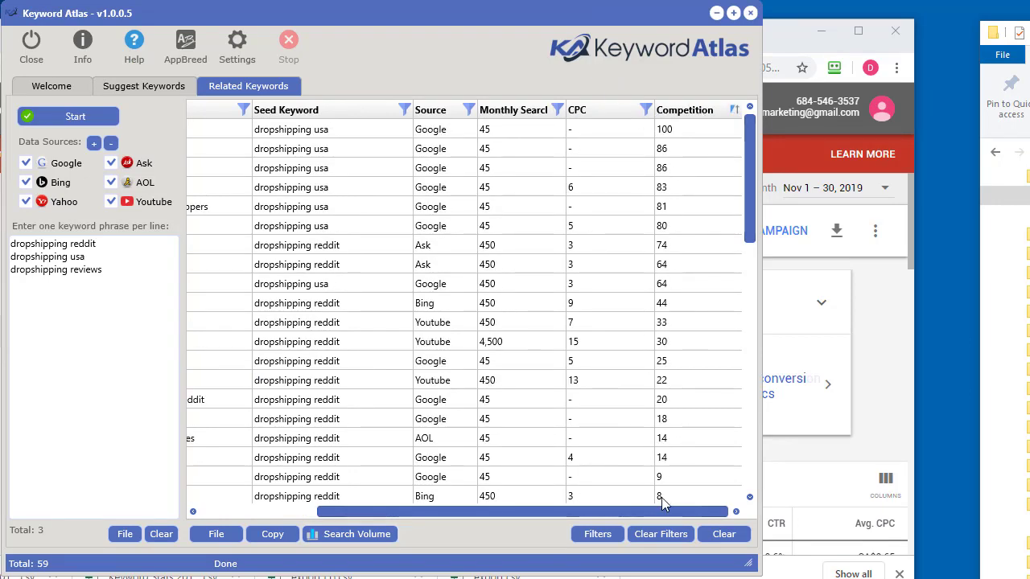
drag(664, 516, 483, 510)
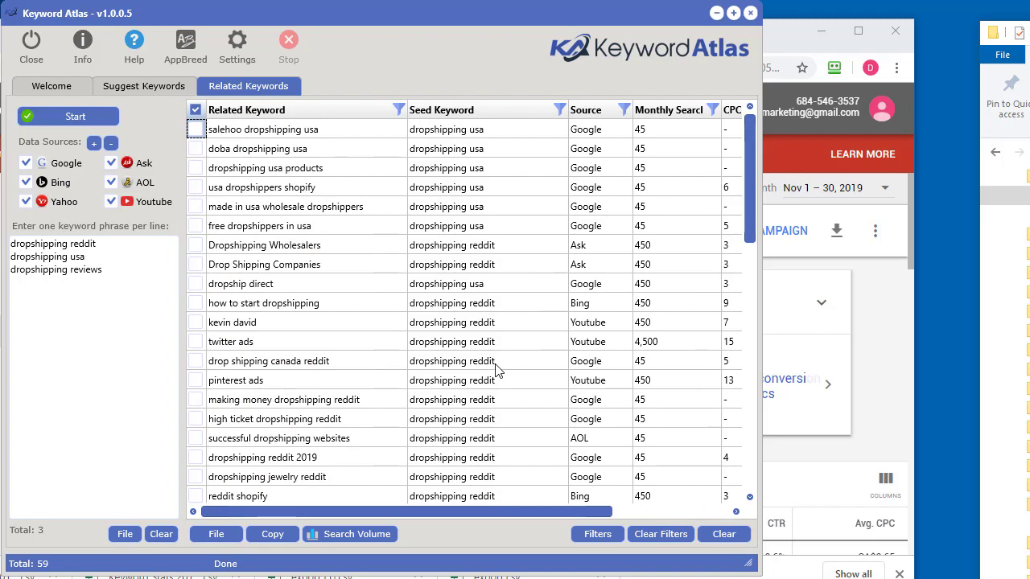
click(161, 86)
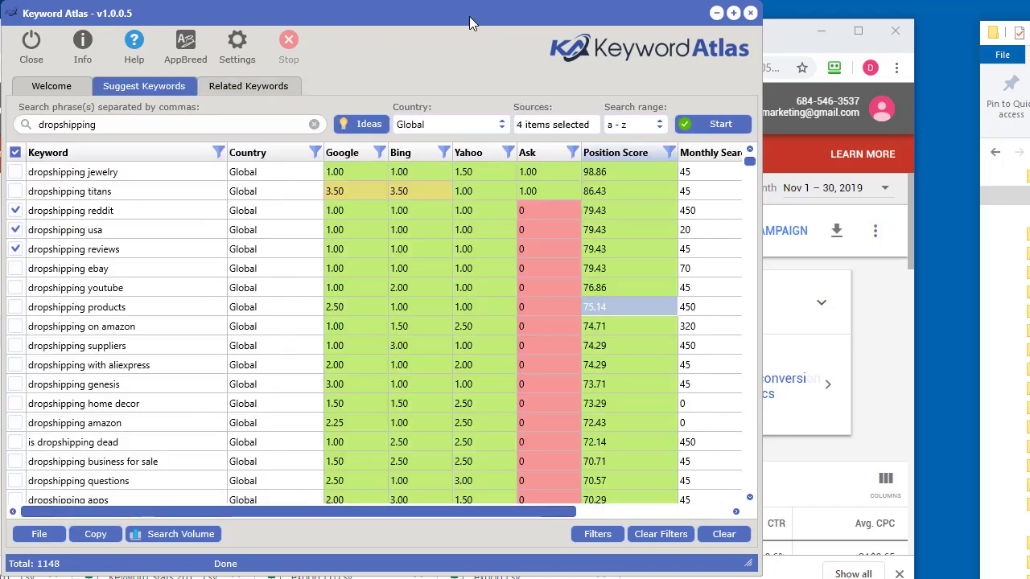
drag(476, 18, 500, 24)
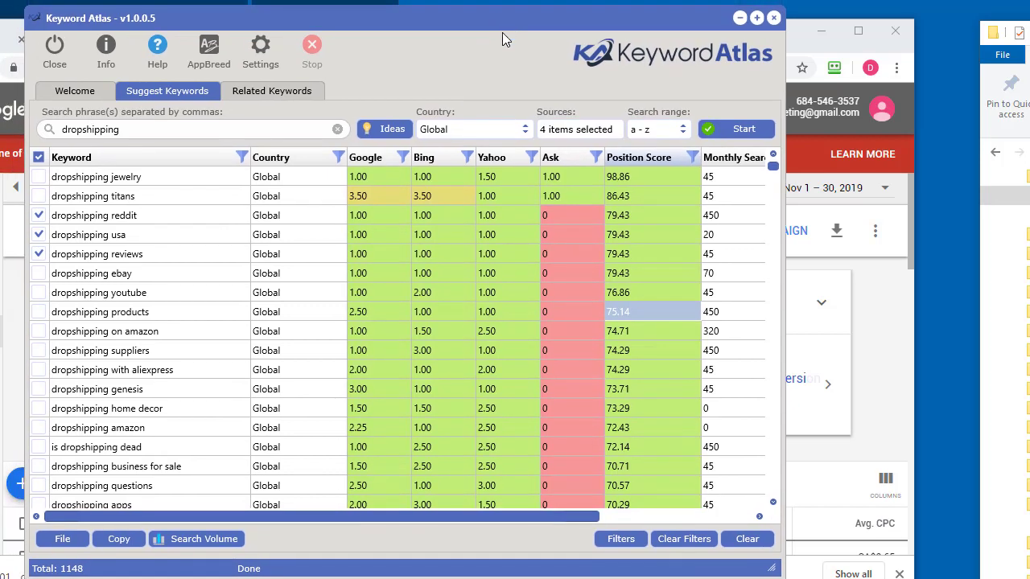